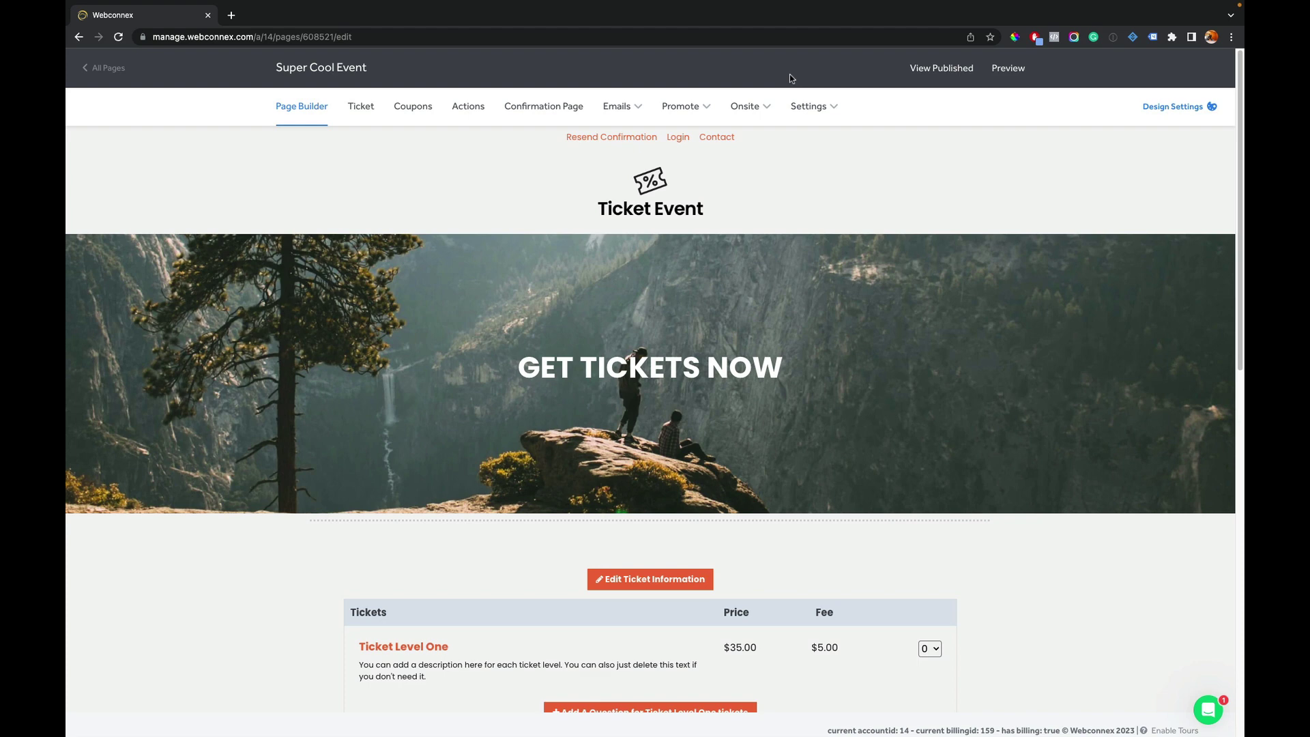
Create a tracking link named 'website' with code 'wb' and copy its URL.
click(706, 105)
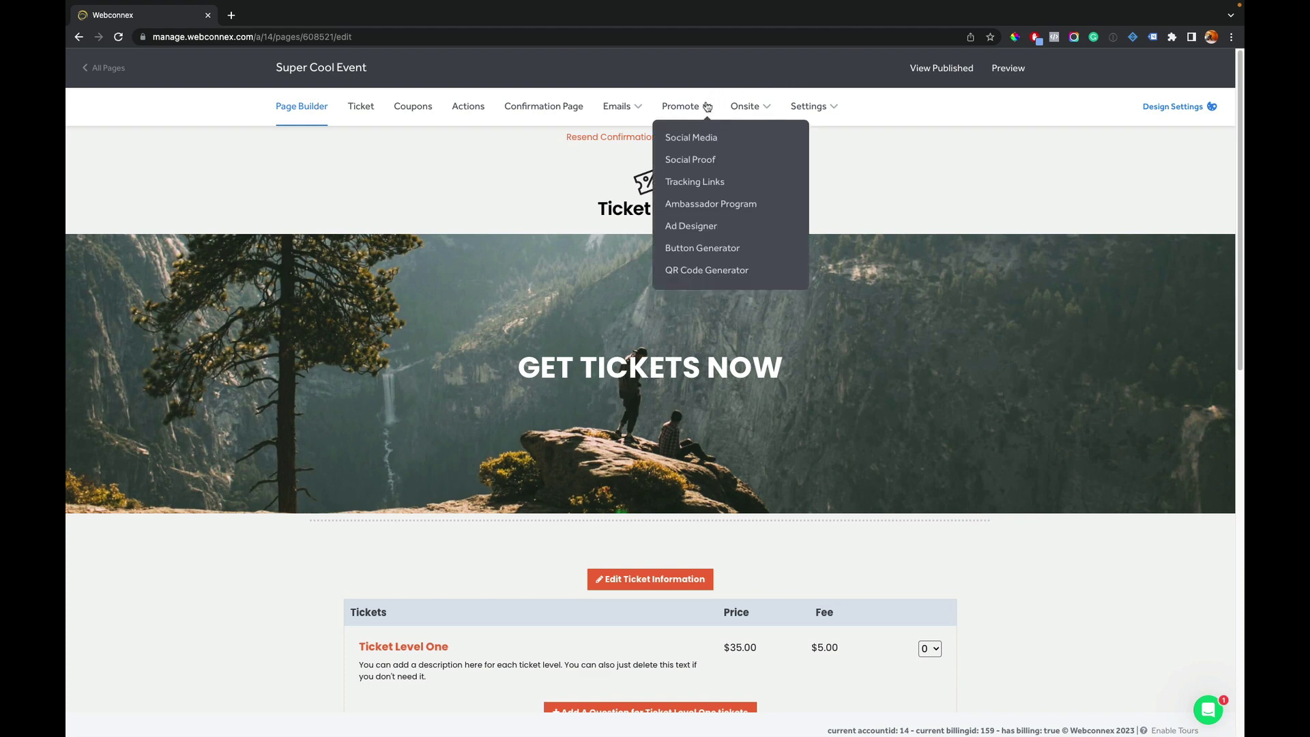
click(696, 182)
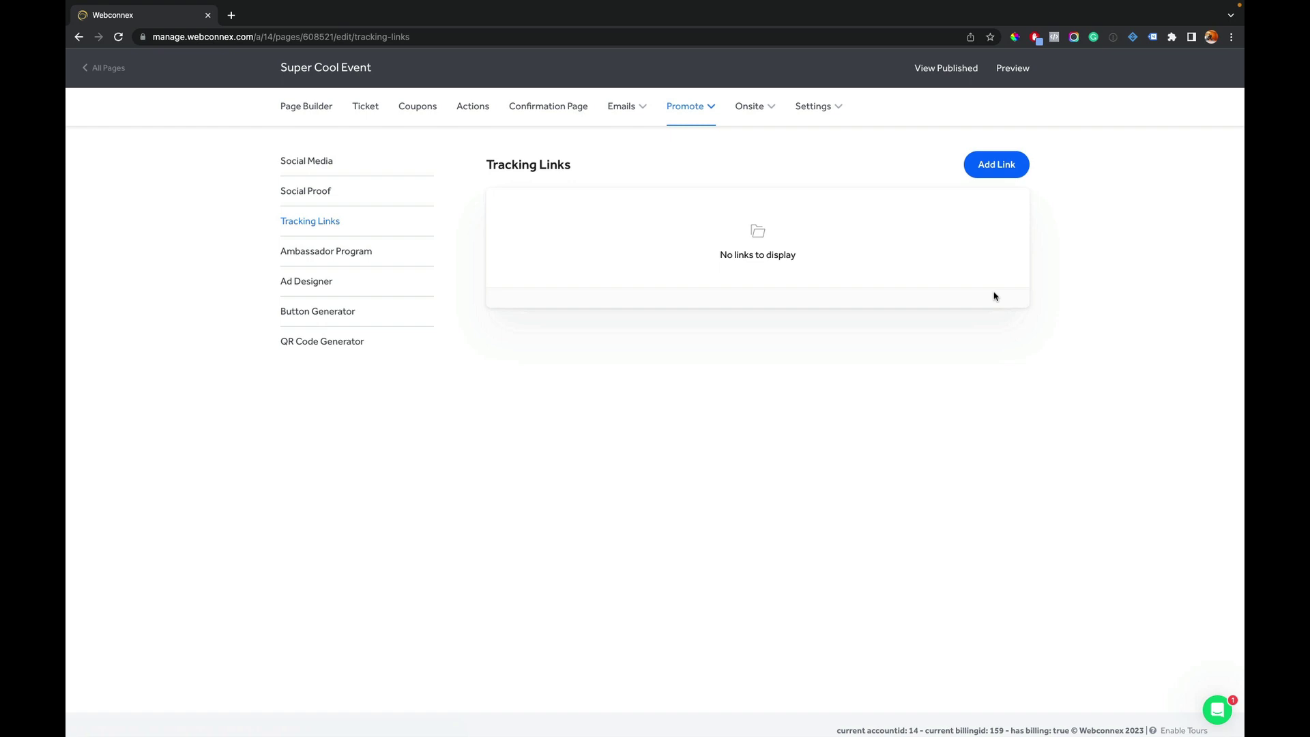
click(995, 170)
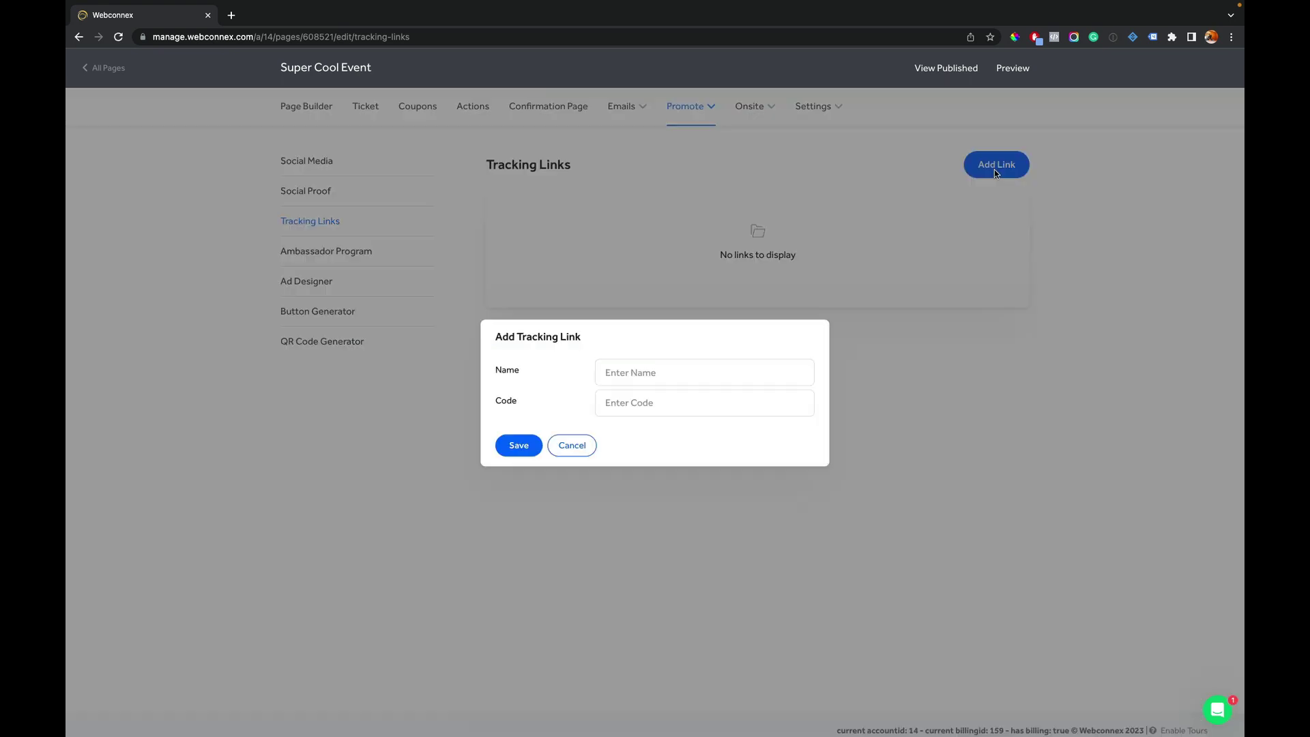
click(743, 372)
text(website)
click(729, 407)
text(wb)
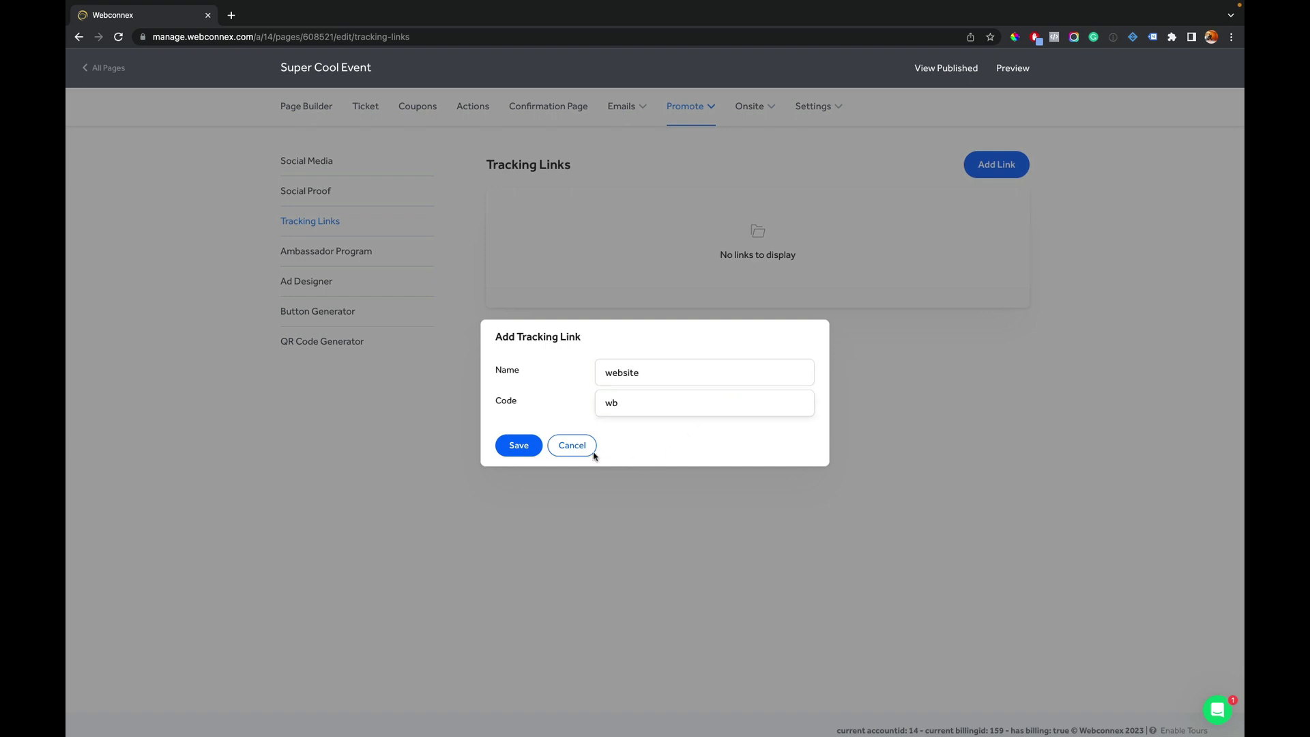
click(518, 445)
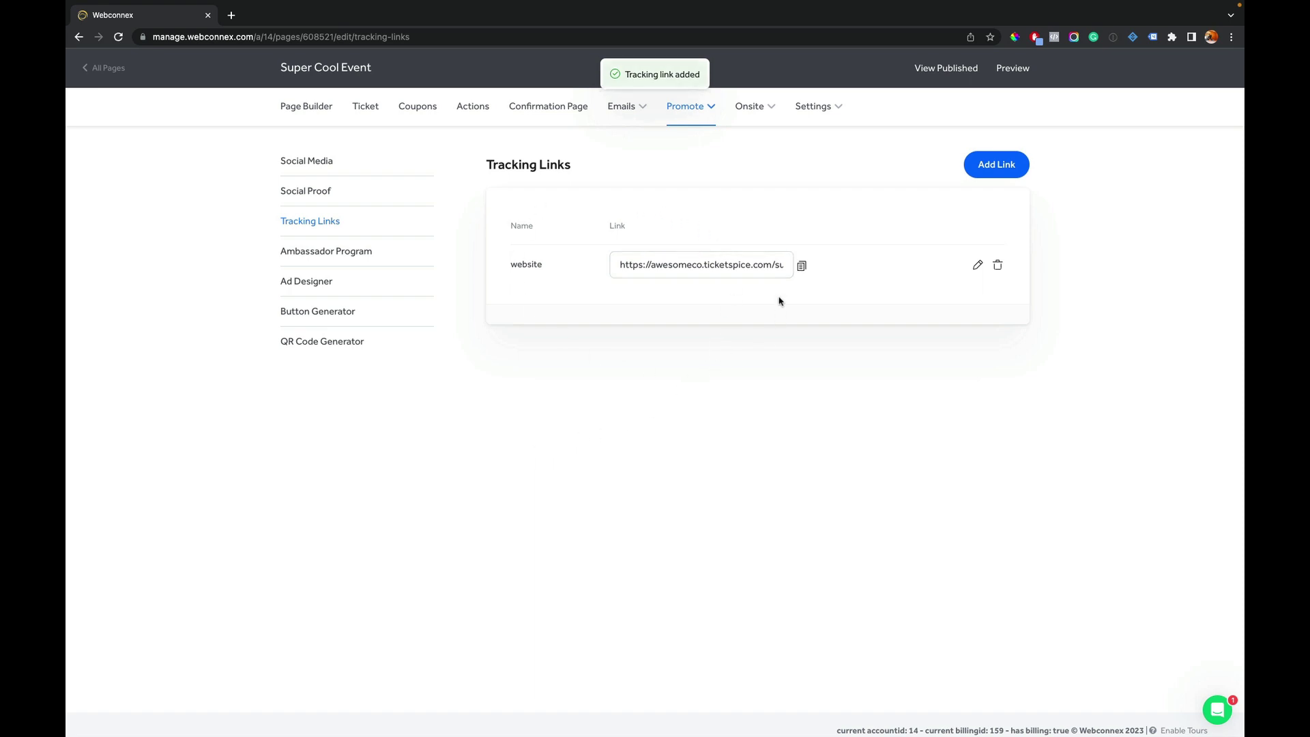
click(802, 267)
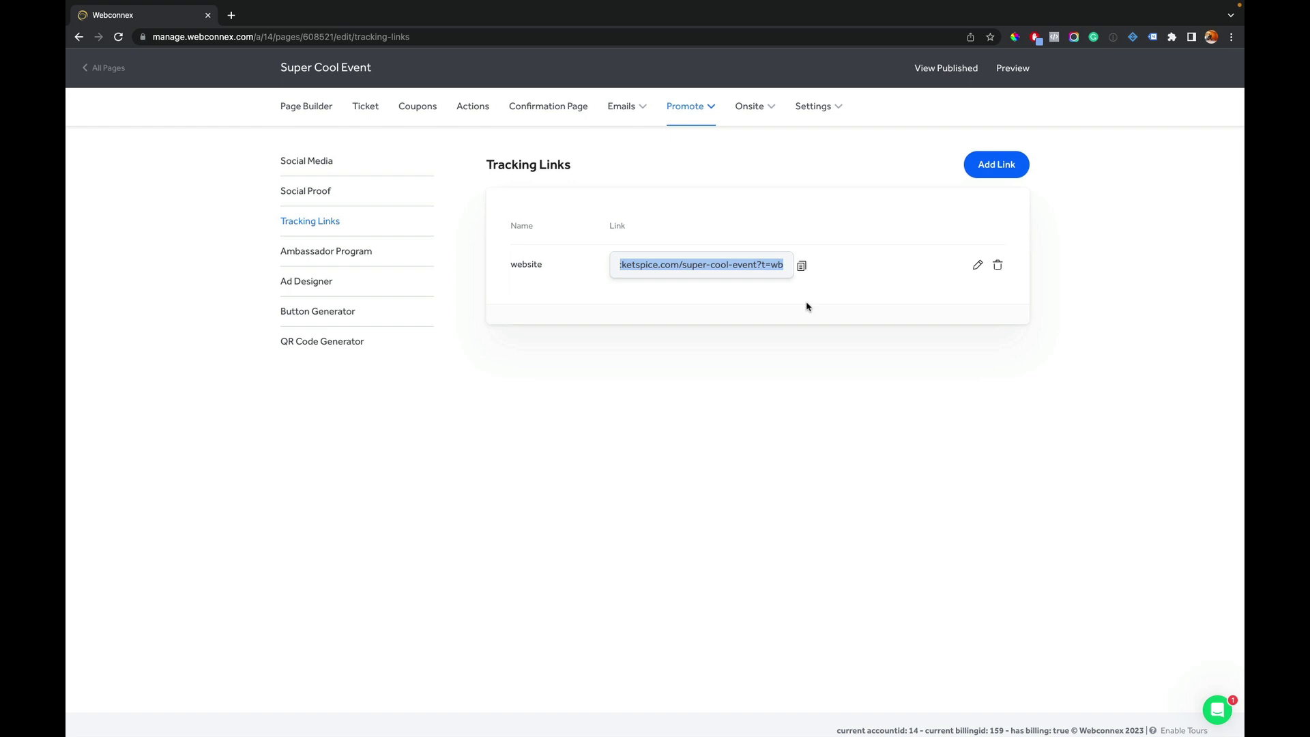
Add an 'instagram' tracking link with code 'ig' and select its full URL.
click(996, 164)
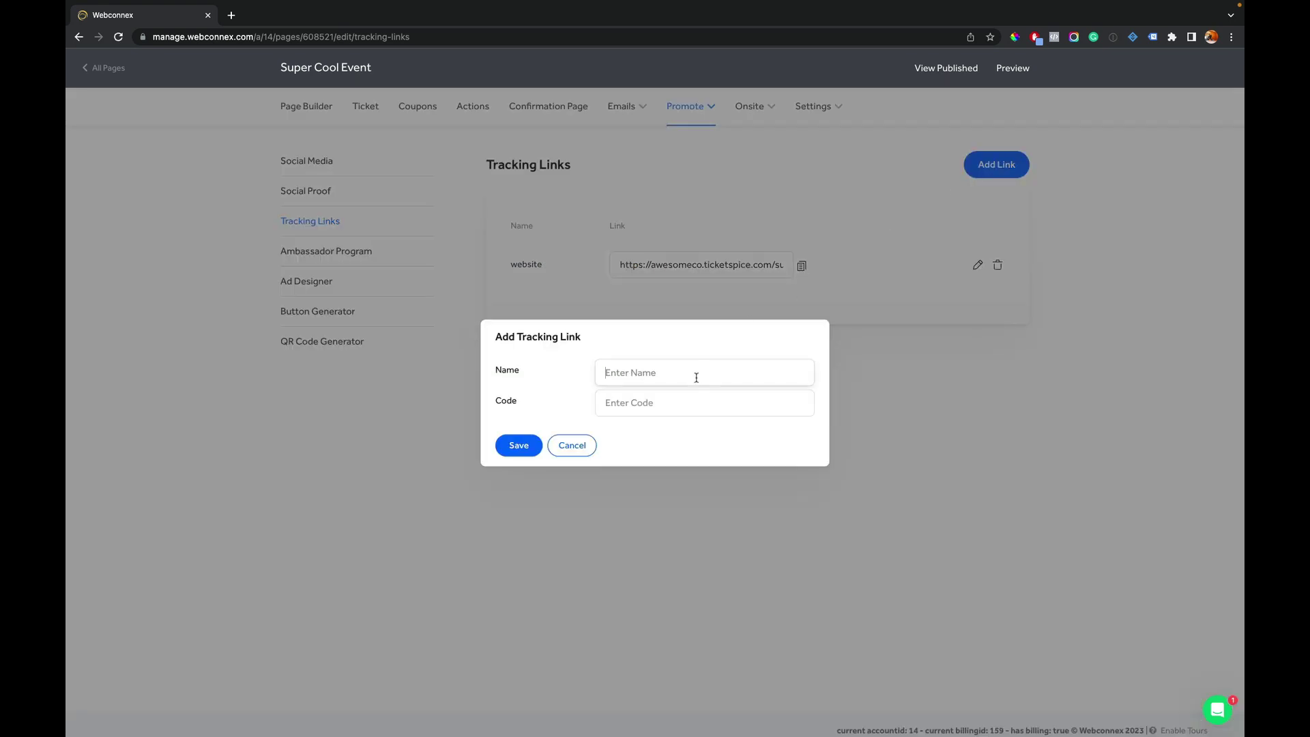
text(instagram)
key(Tab)
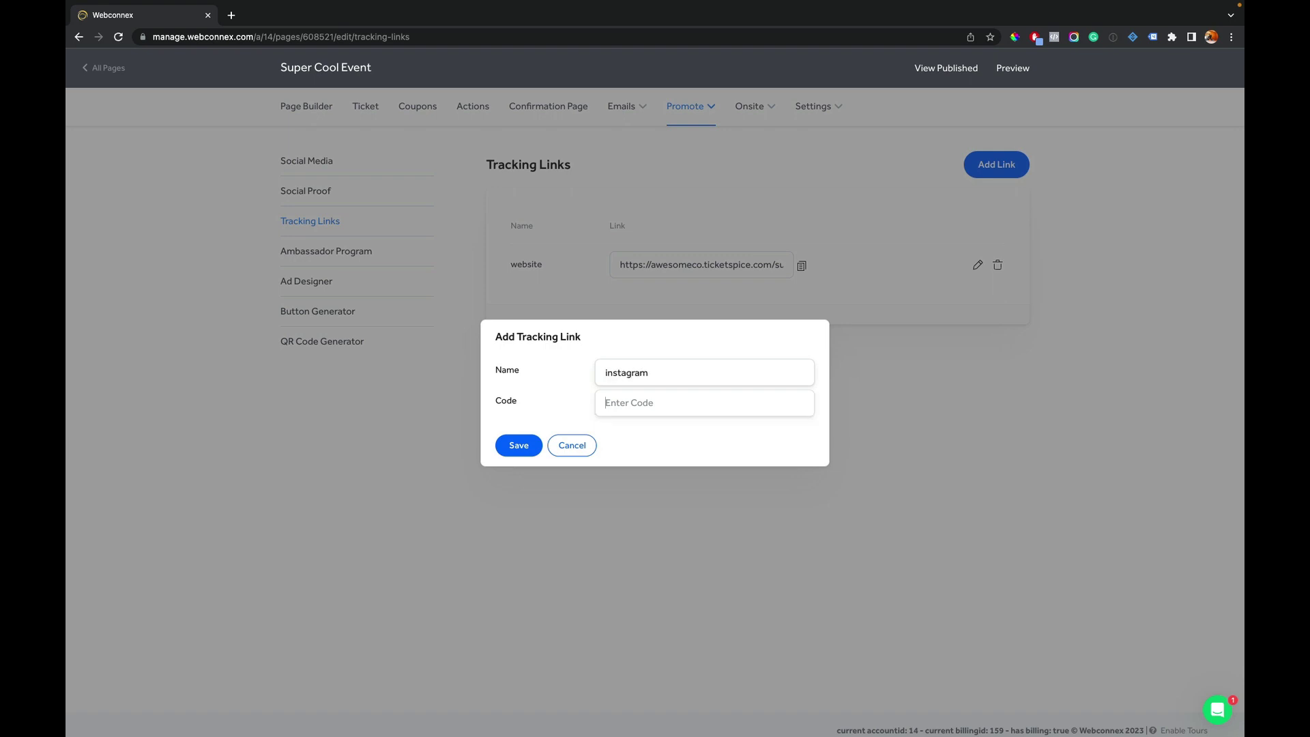
text(ig)
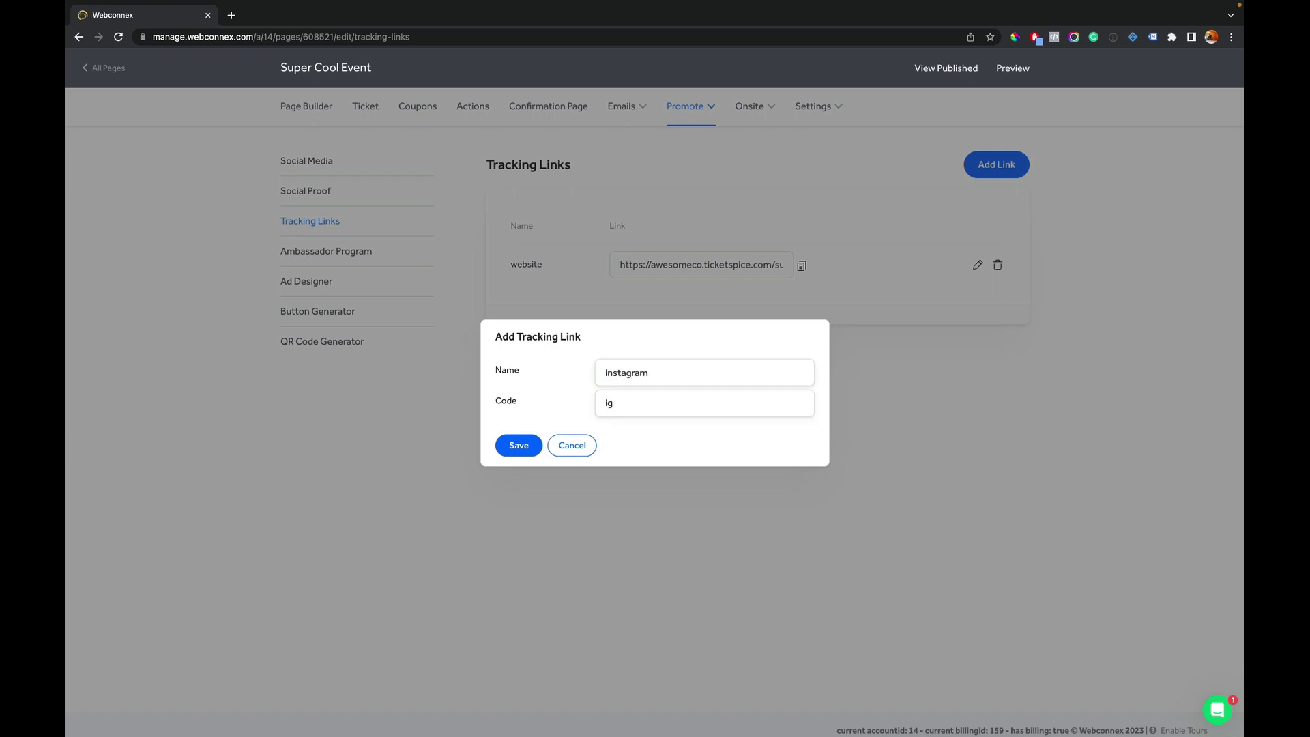
click(517, 446)
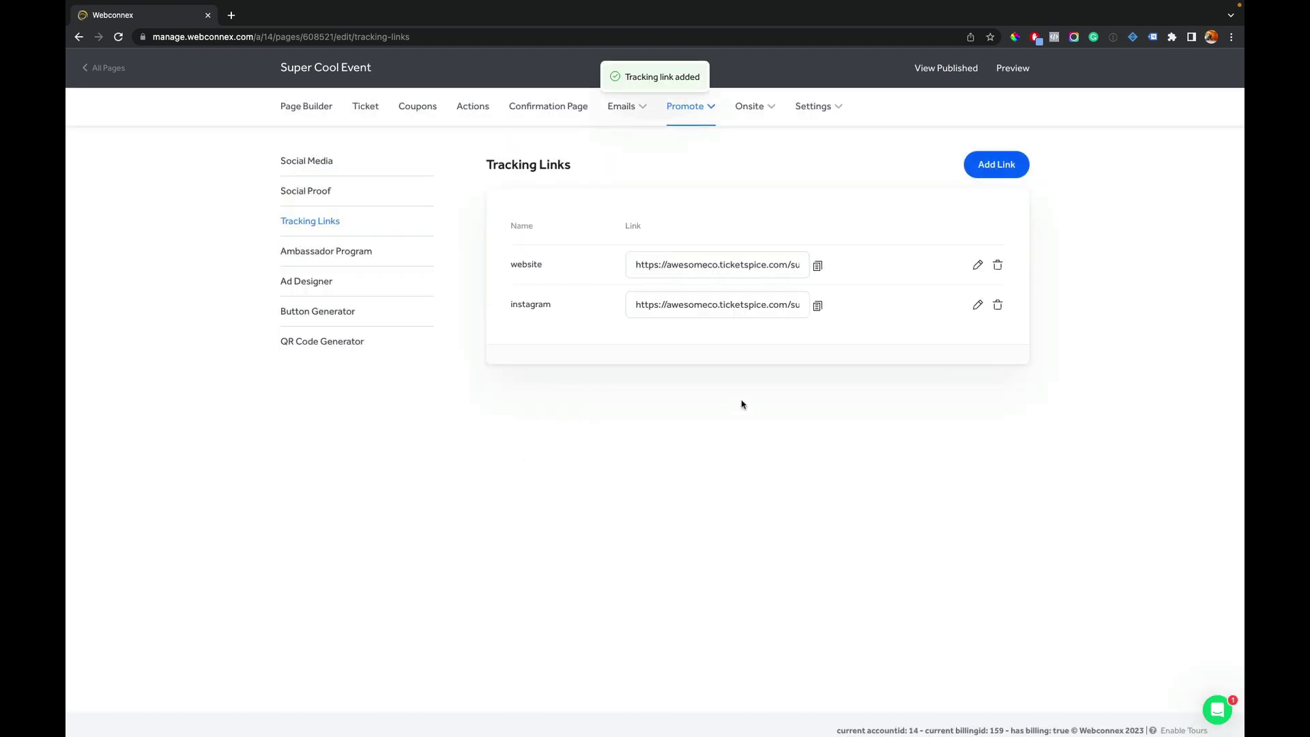
click(798, 308)
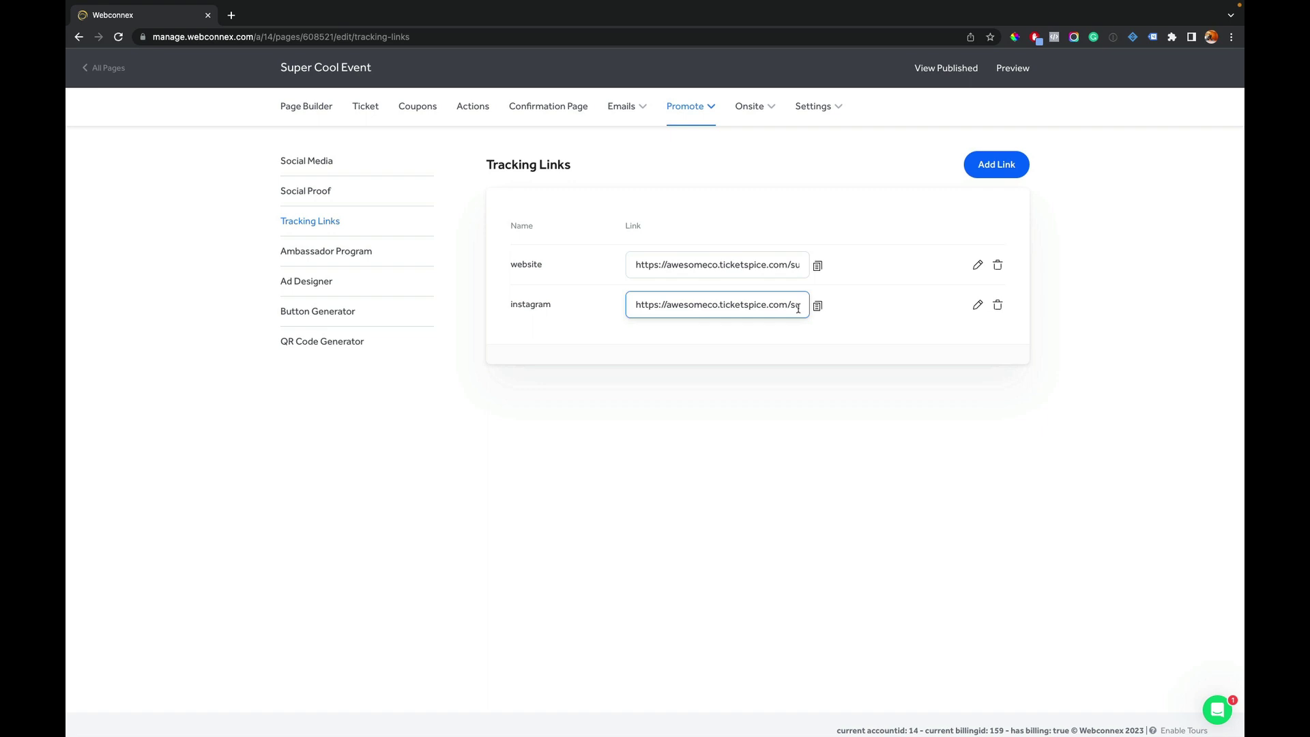
click(783, 306)
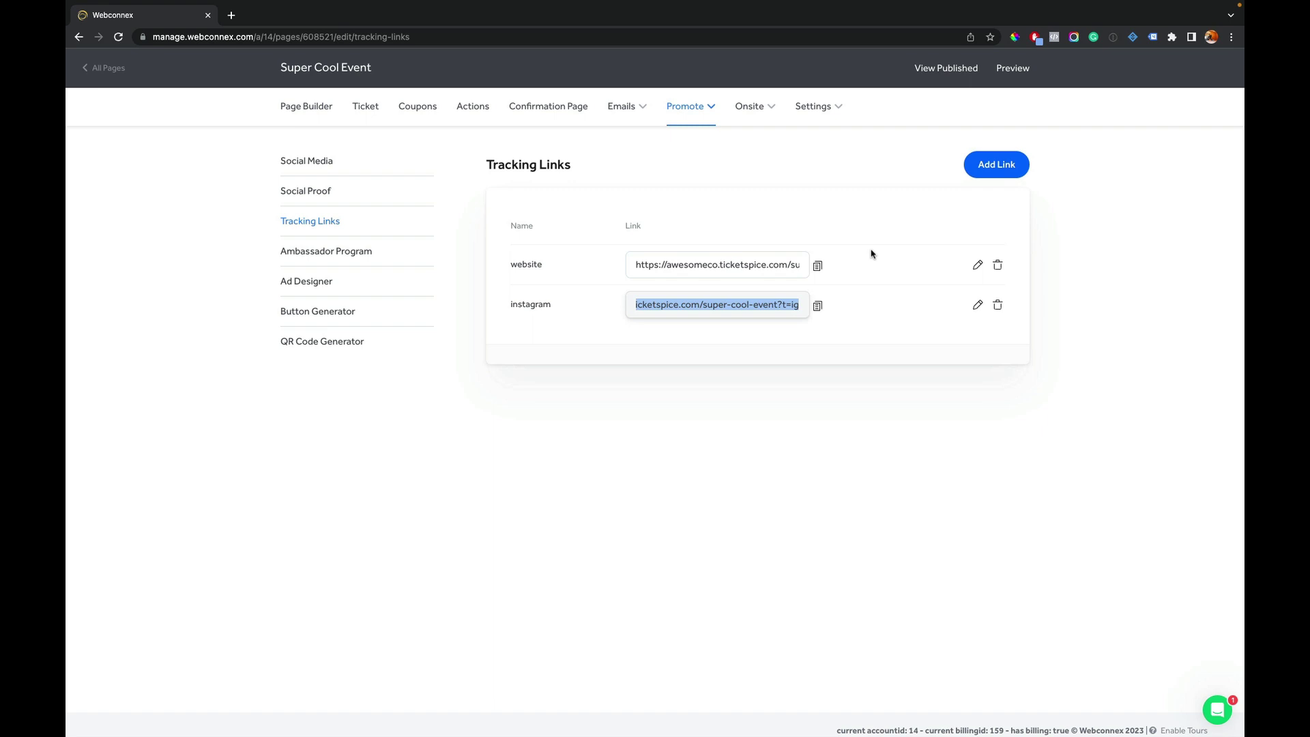
Add a third tracking link with both name and code set to '93fm'.
click(977, 168)
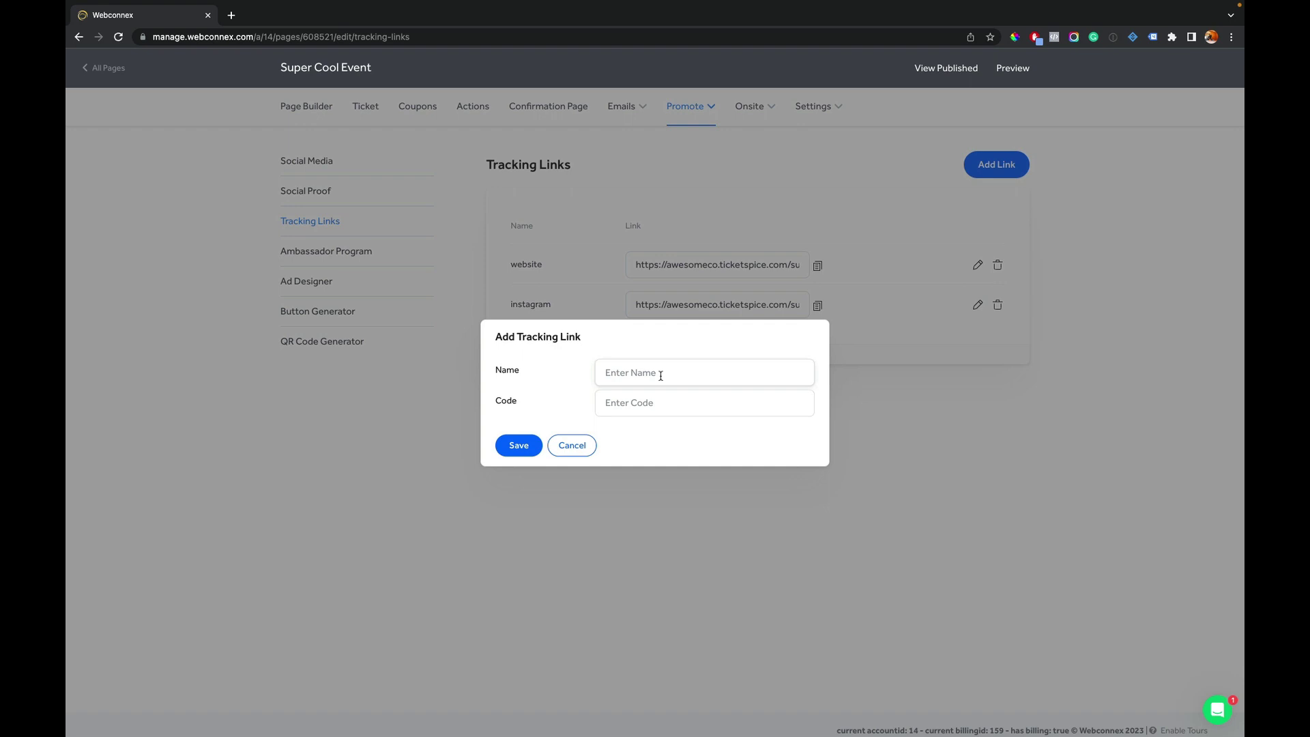
text(93fm)
click(635, 405)
text(93fm)
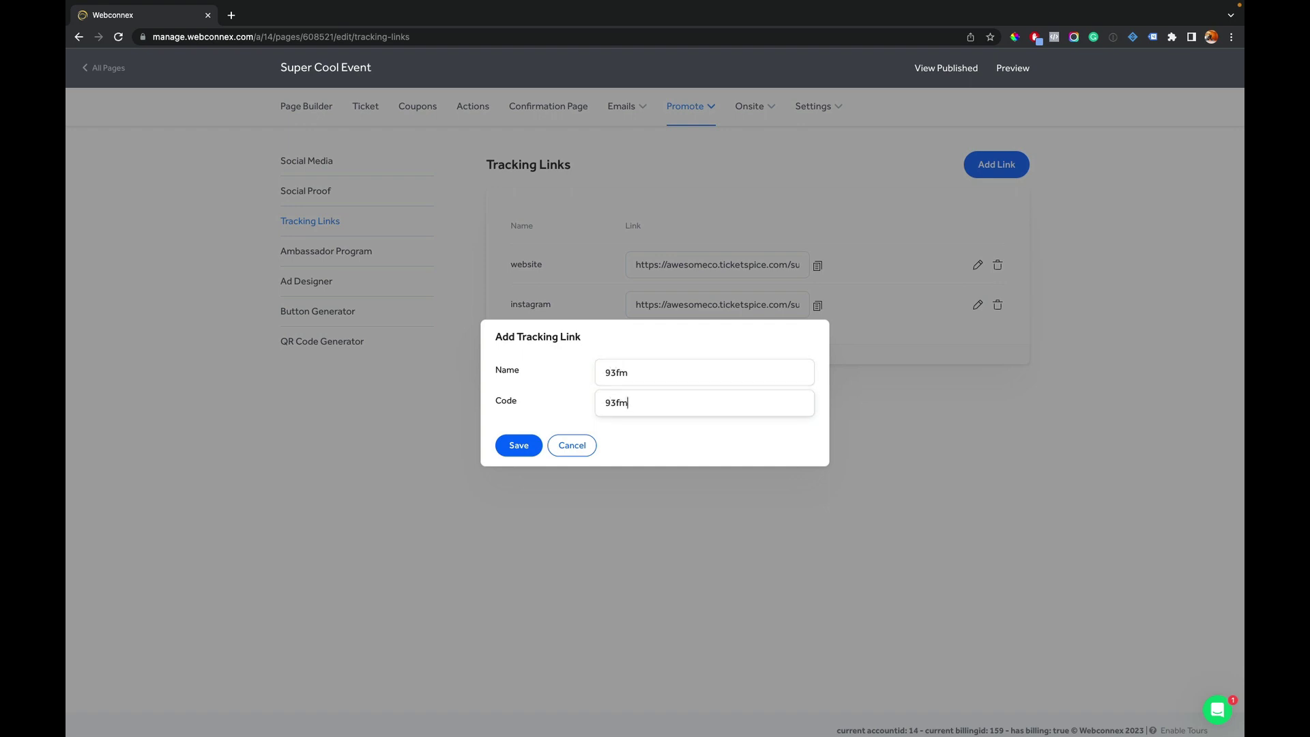
click(535, 449)
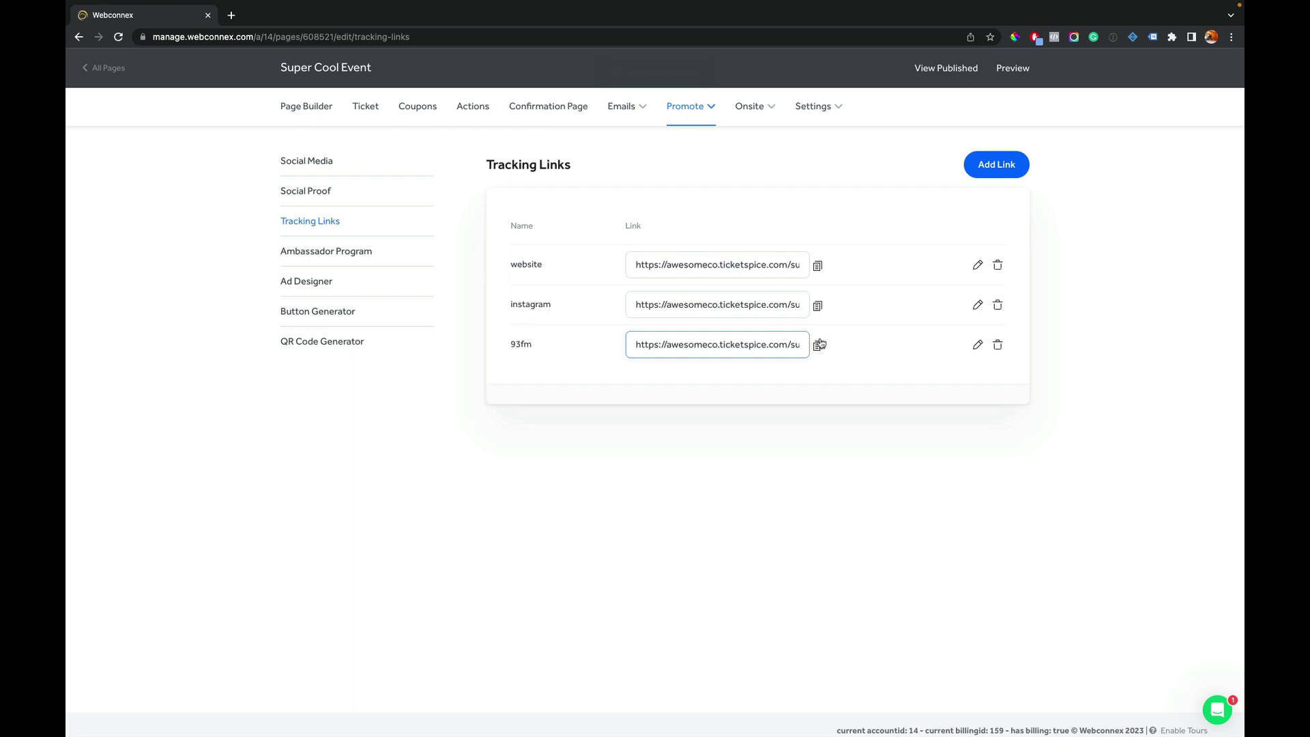
click(503, 323)
In the page's Actions, start a new action triggered when Tracking Link Is 93fm.
click(306, 106)
scroll(637, 264, down, 1)
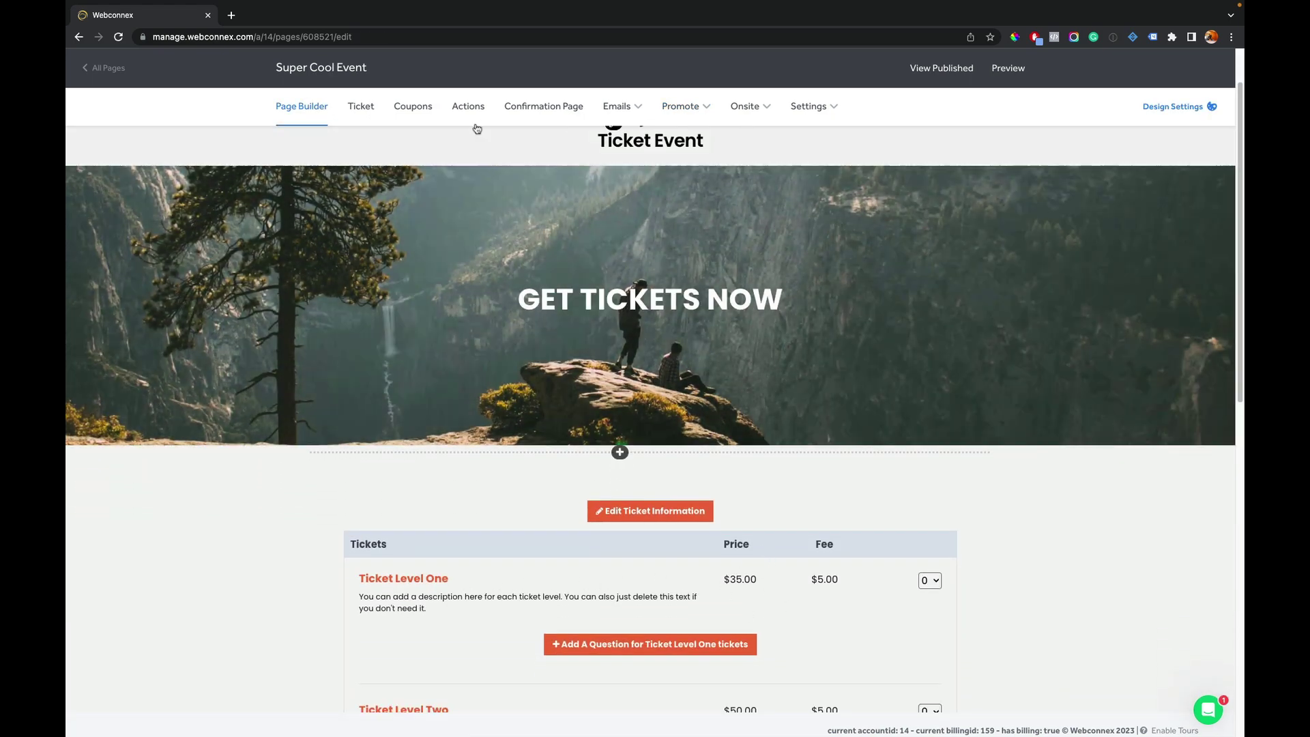
click(475, 109)
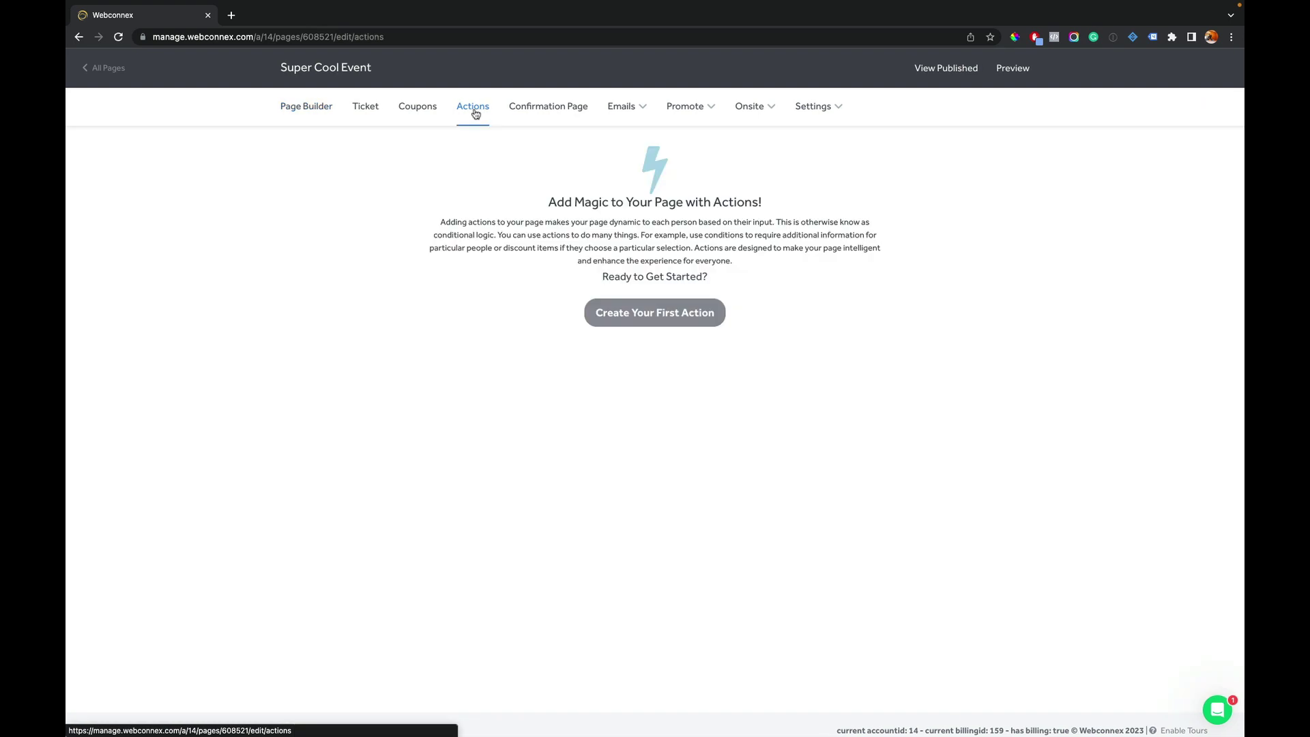
click(641, 311)
click(491, 196)
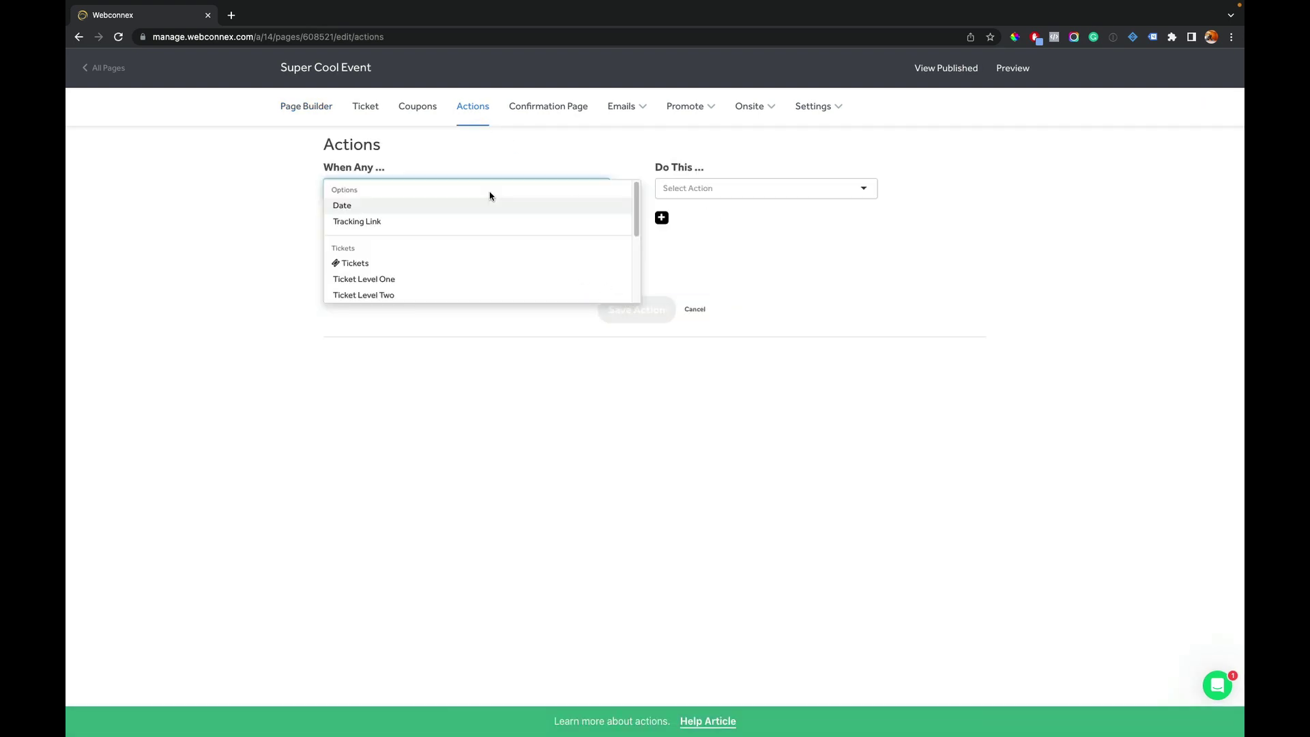
click(497, 227)
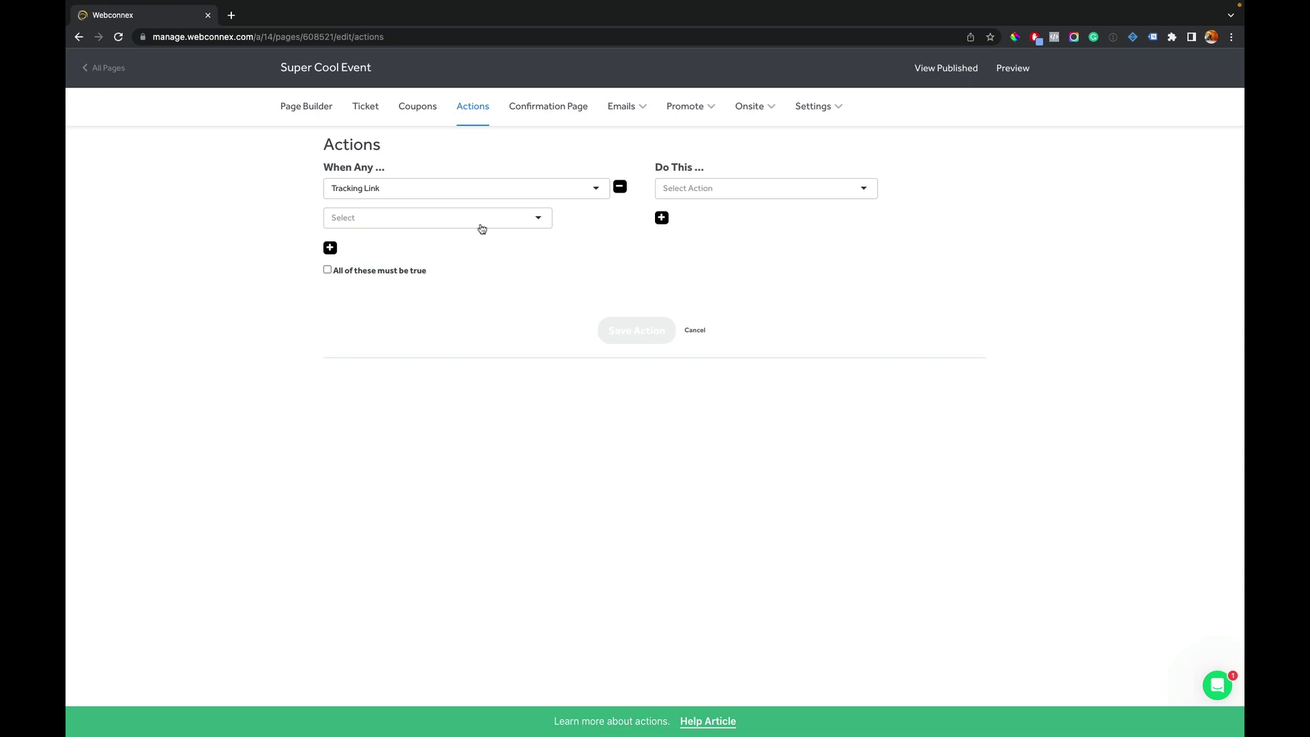
click(483, 220)
click(482, 221)
click(371, 252)
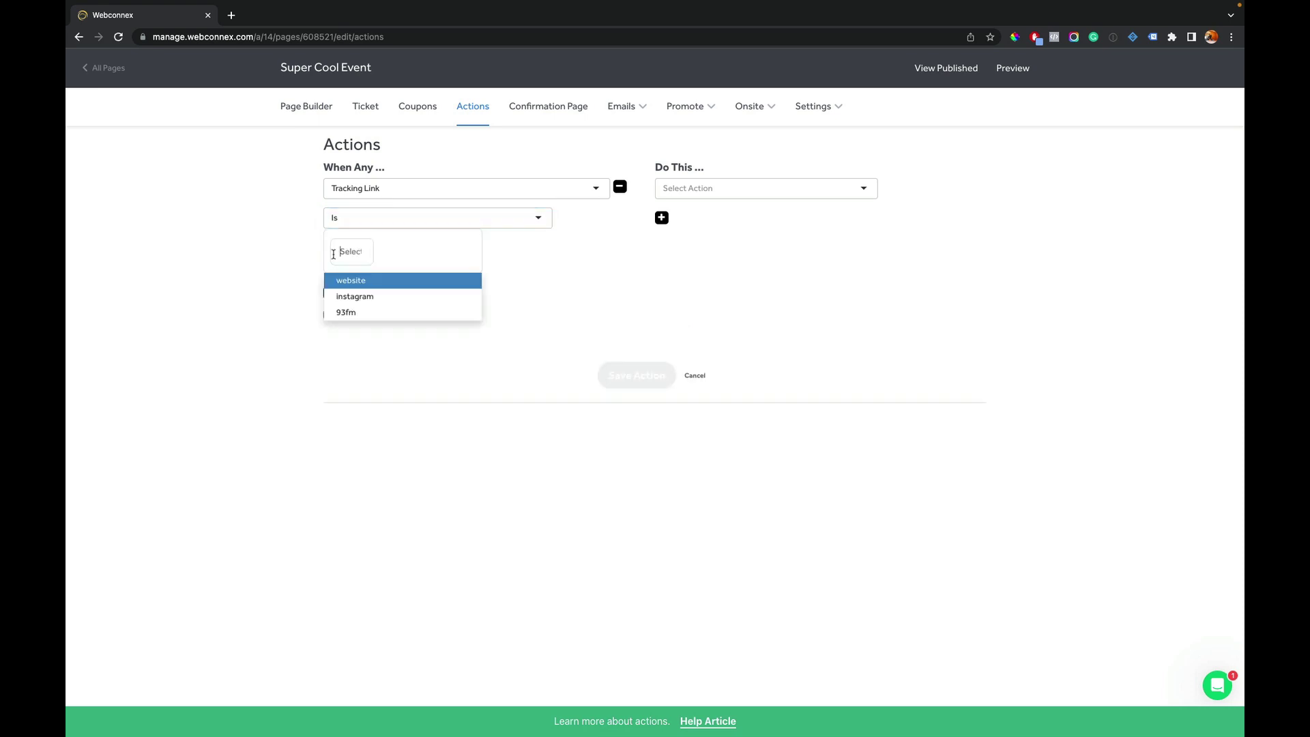
click(352, 313)
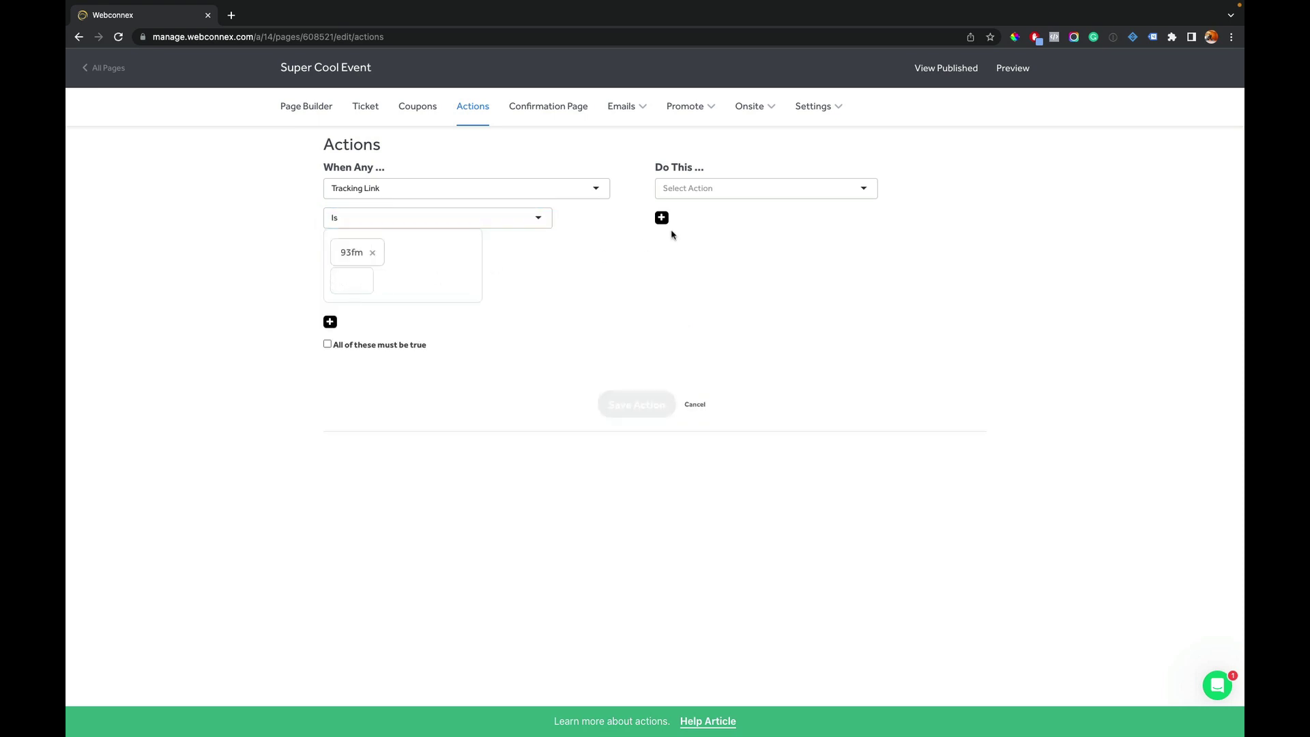
Make the action apply a 20% discount to Ticket Level One and save it.
click(710, 191)
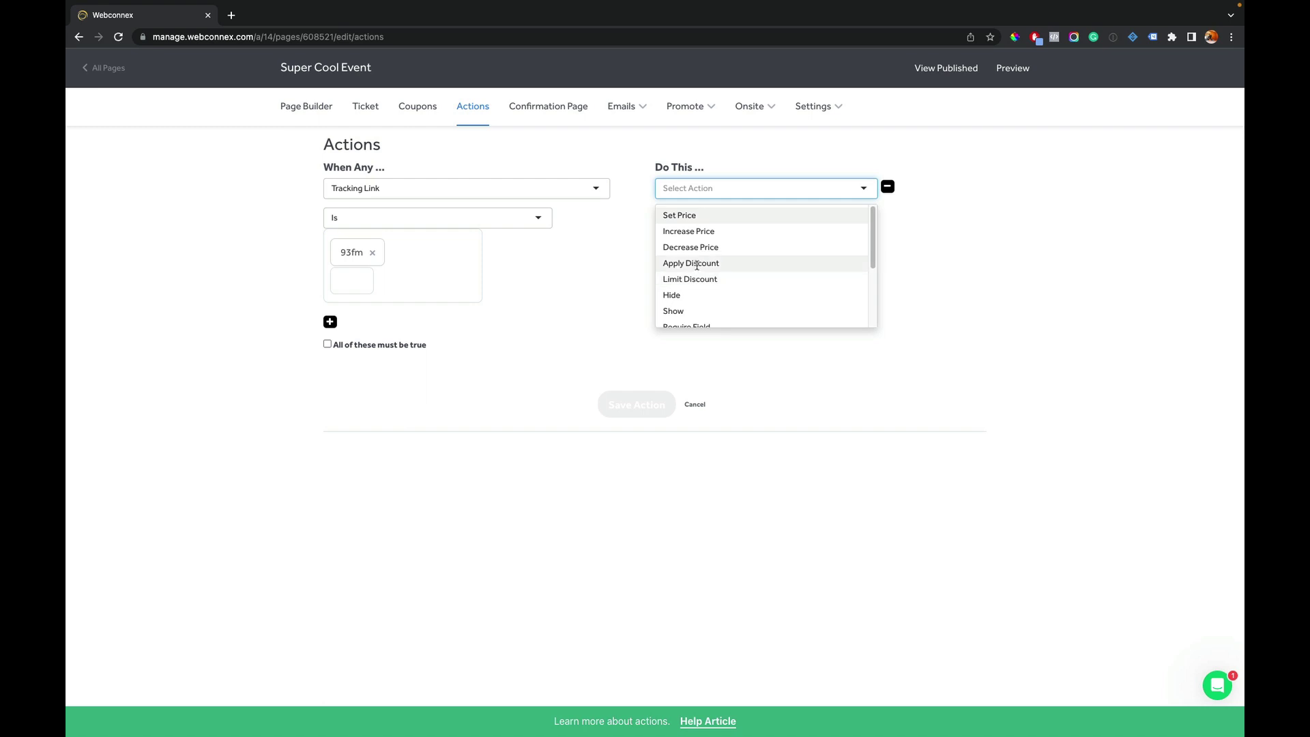
click(690, 263)
click(689, 214)
text(20)
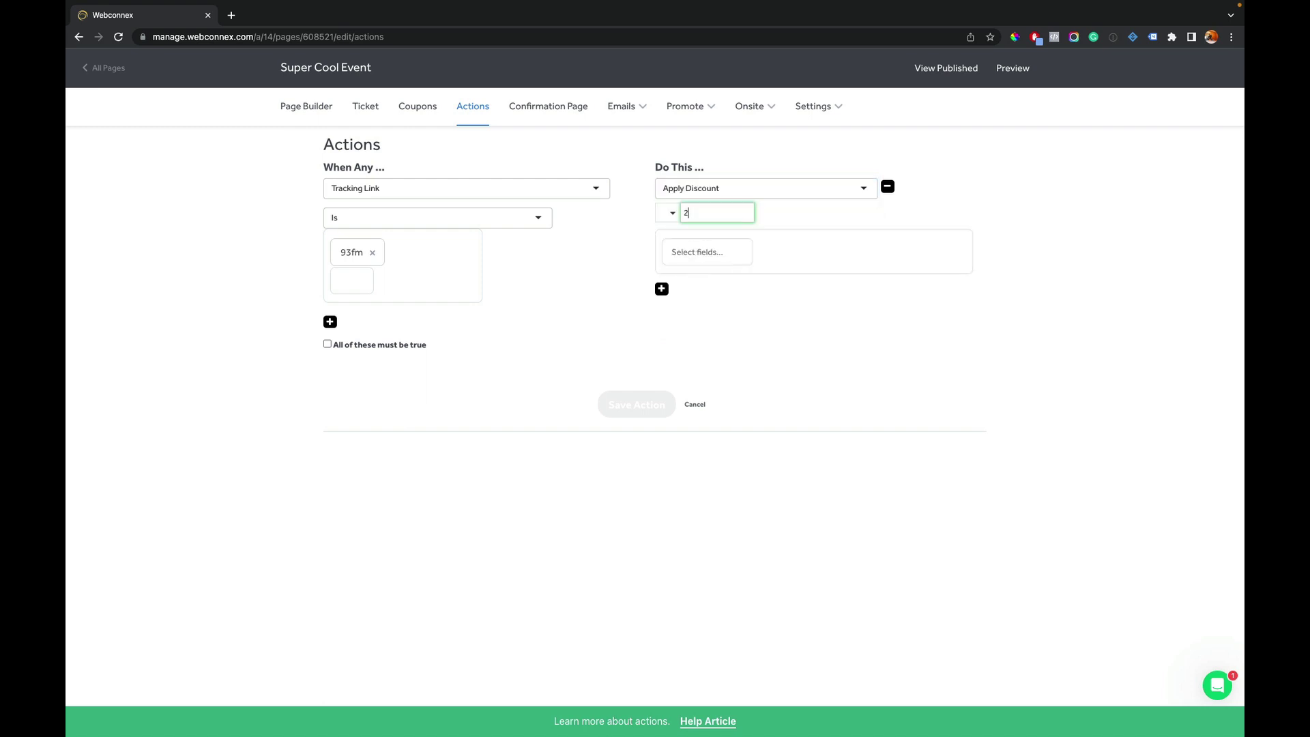
click(672, 214)
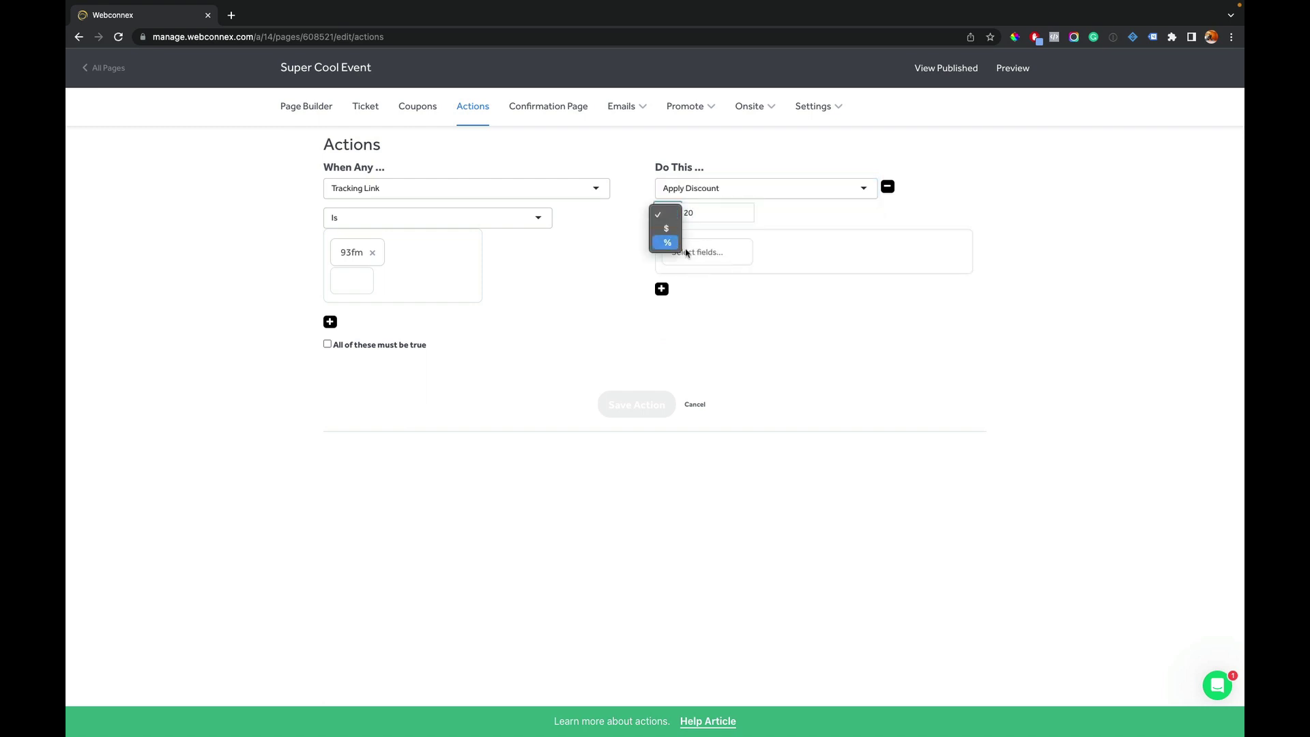
click(669, 242)
click(693, 252)
click(701, 297)
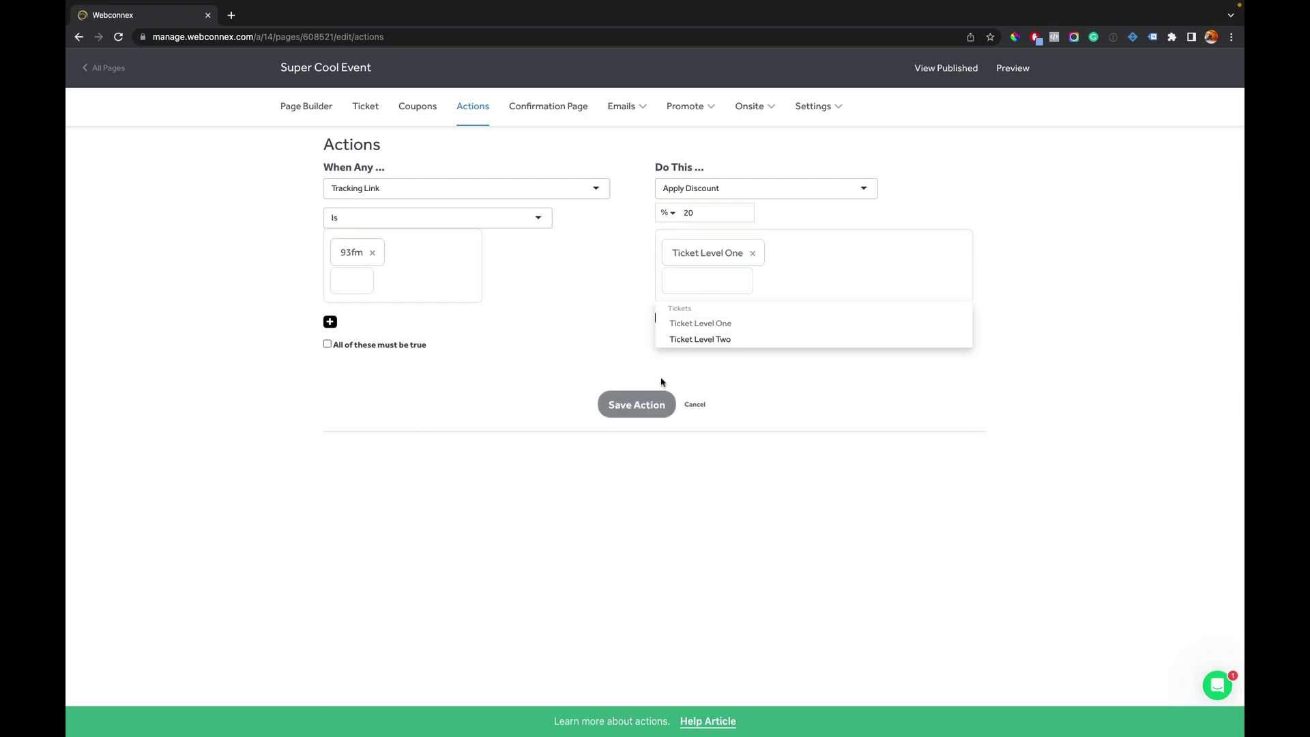
click(657, 406)
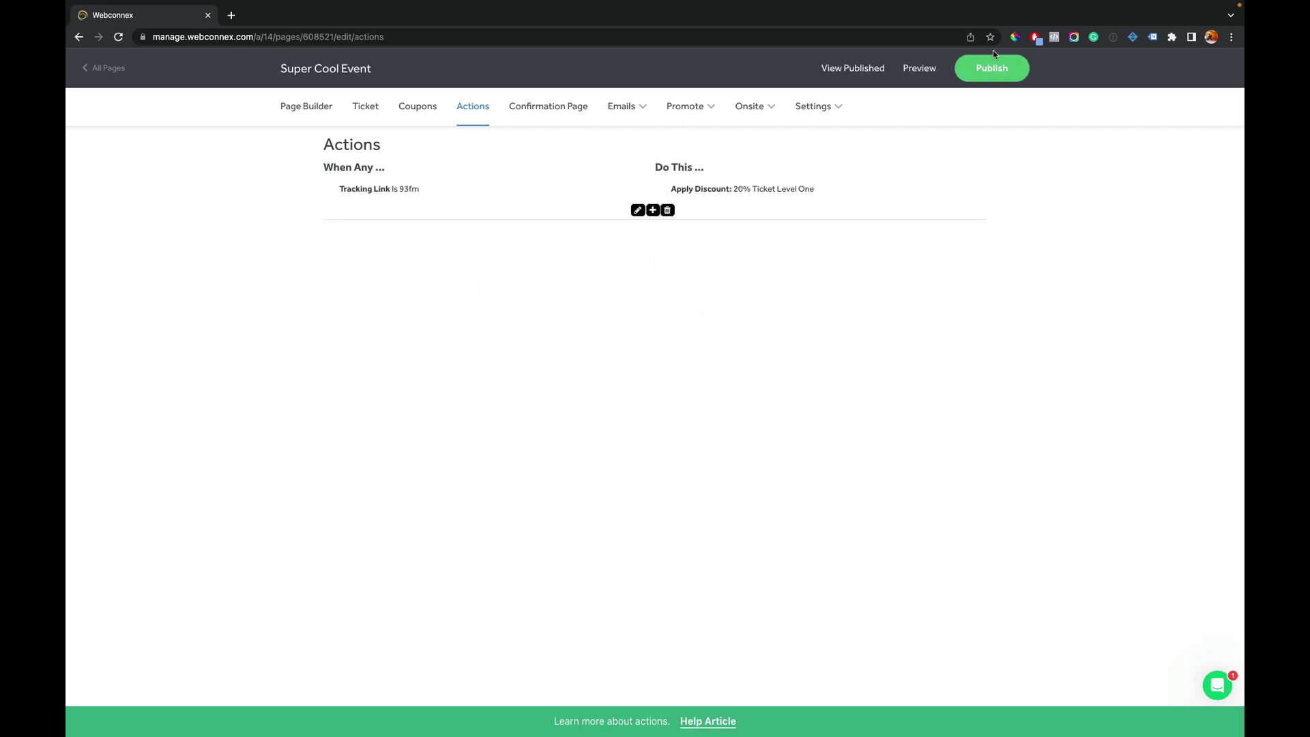
Publish the event, then copy the 93fm tracking link URL from Tracking Links.
click(990, 67)
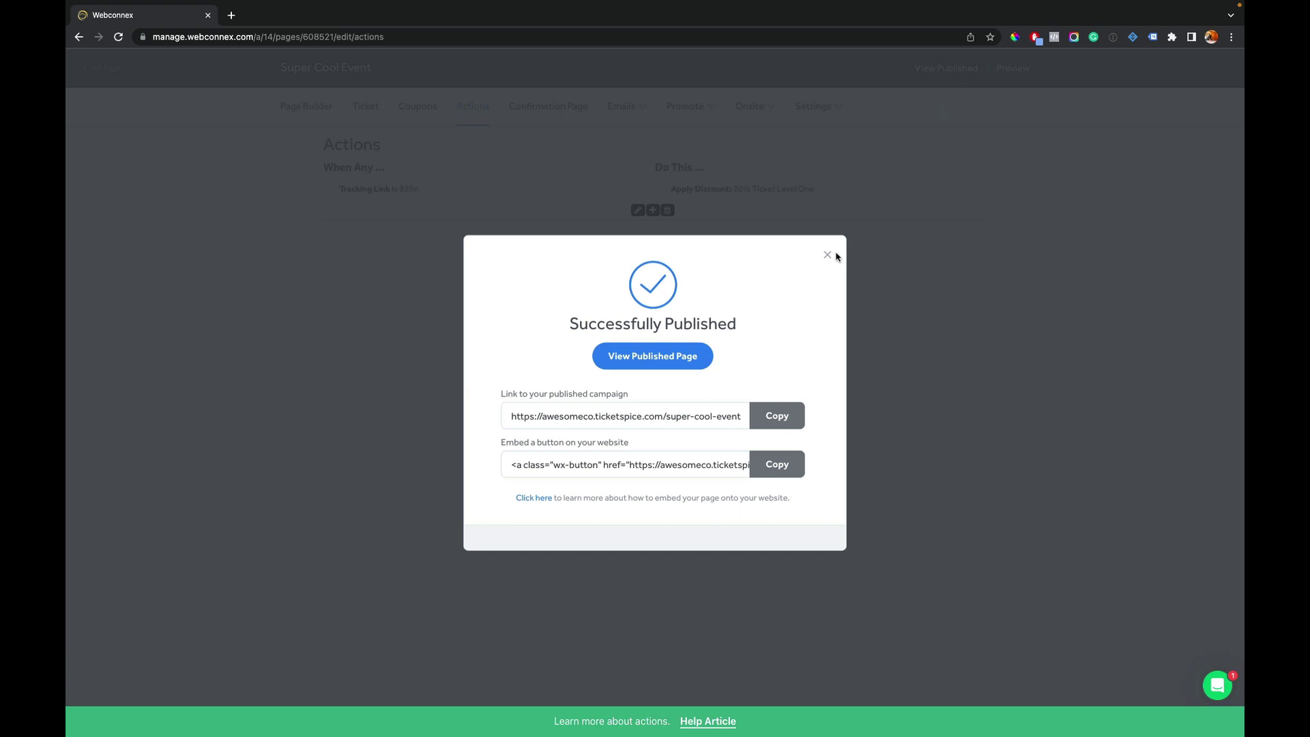
click(828, 254)
click(688, 107)
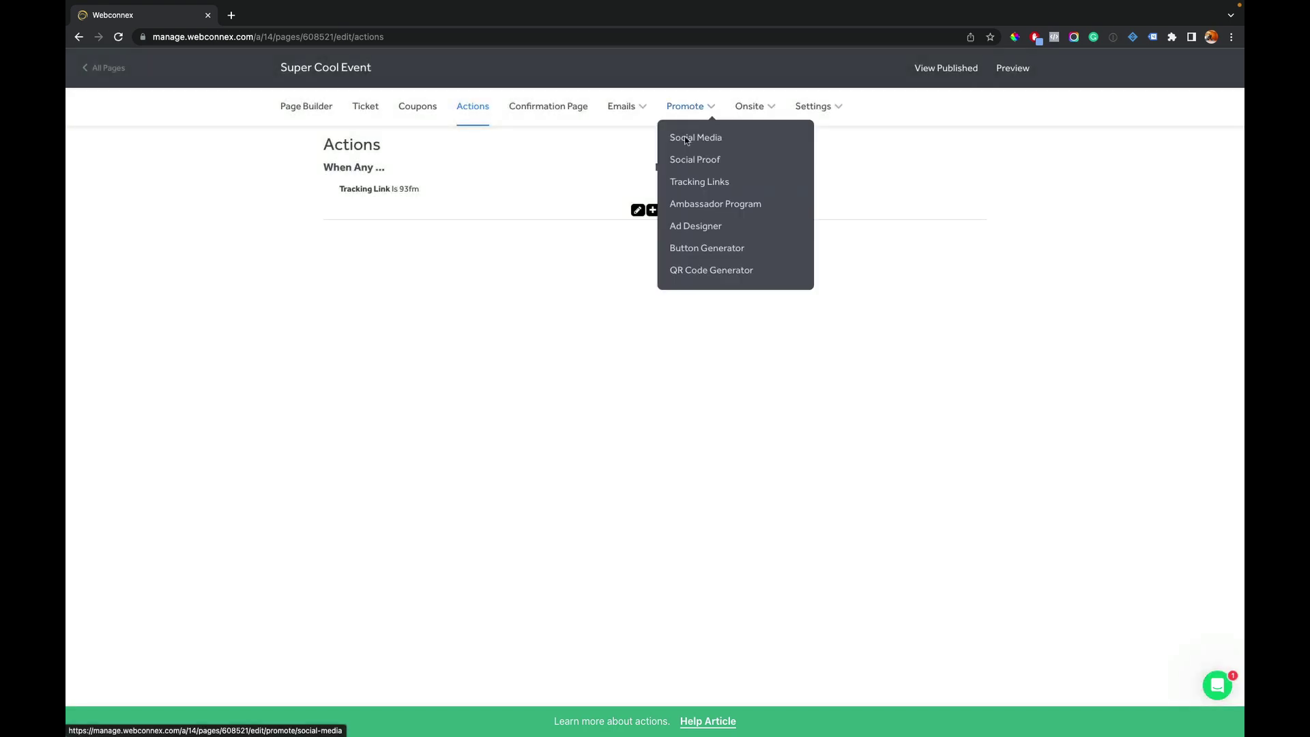
click(687, 183)
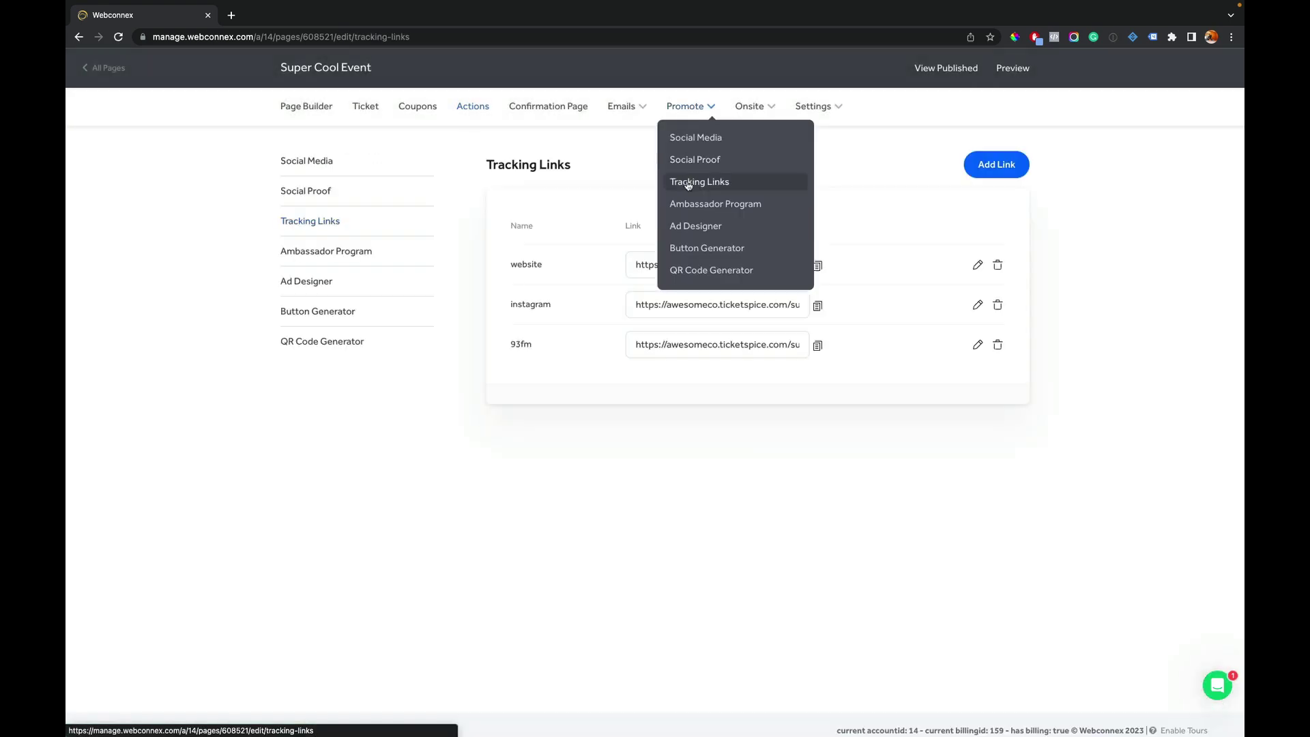
click(817, 345)
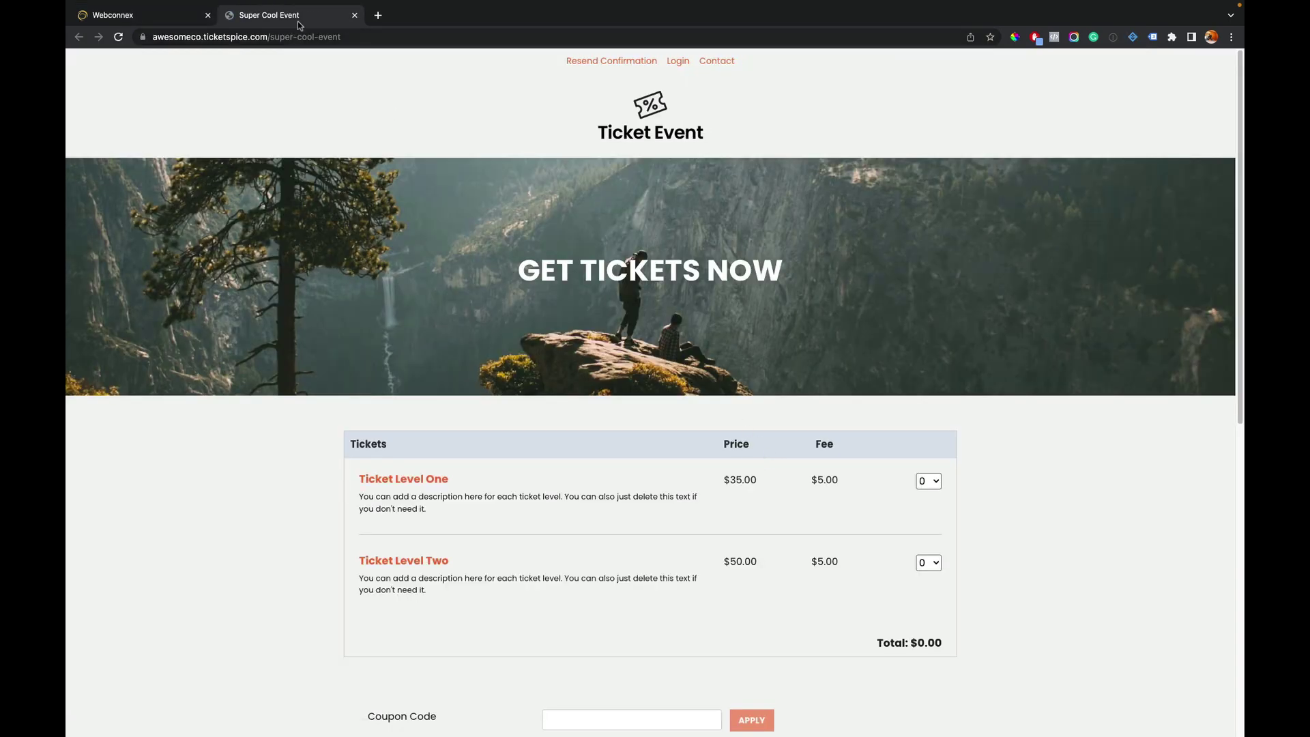
Load the copied 93fm link in a new tab to check the discounted $28.00 price.
click(377, 16)
key(ctrl+v)
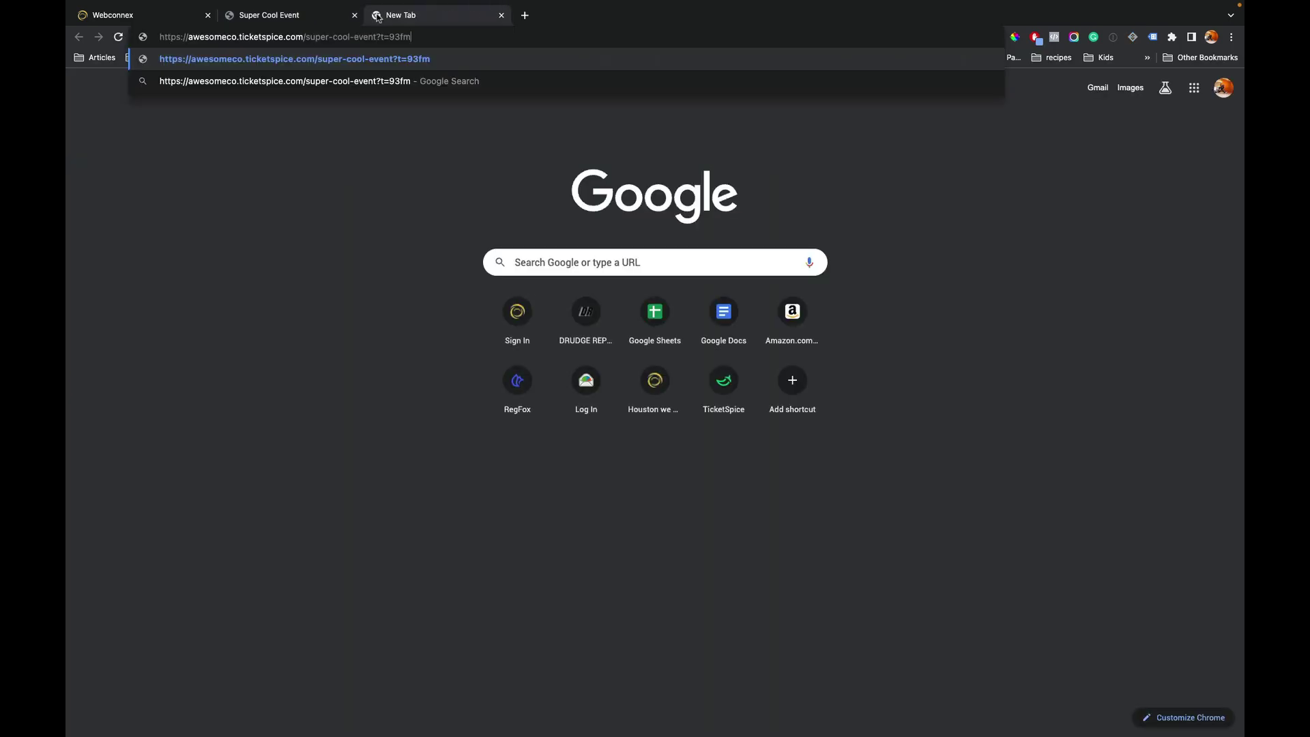
key(Return)
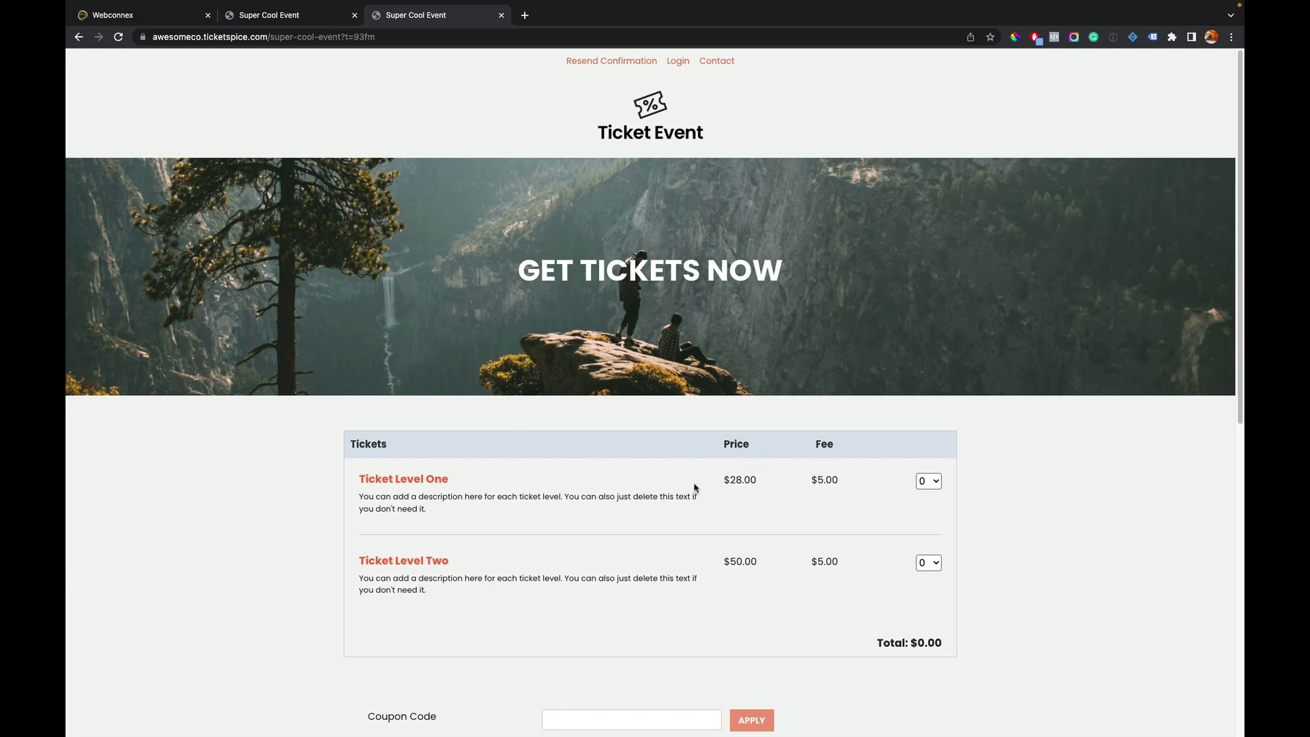
Close both event page tabs and return to the event's page builder.
click(501, 15)
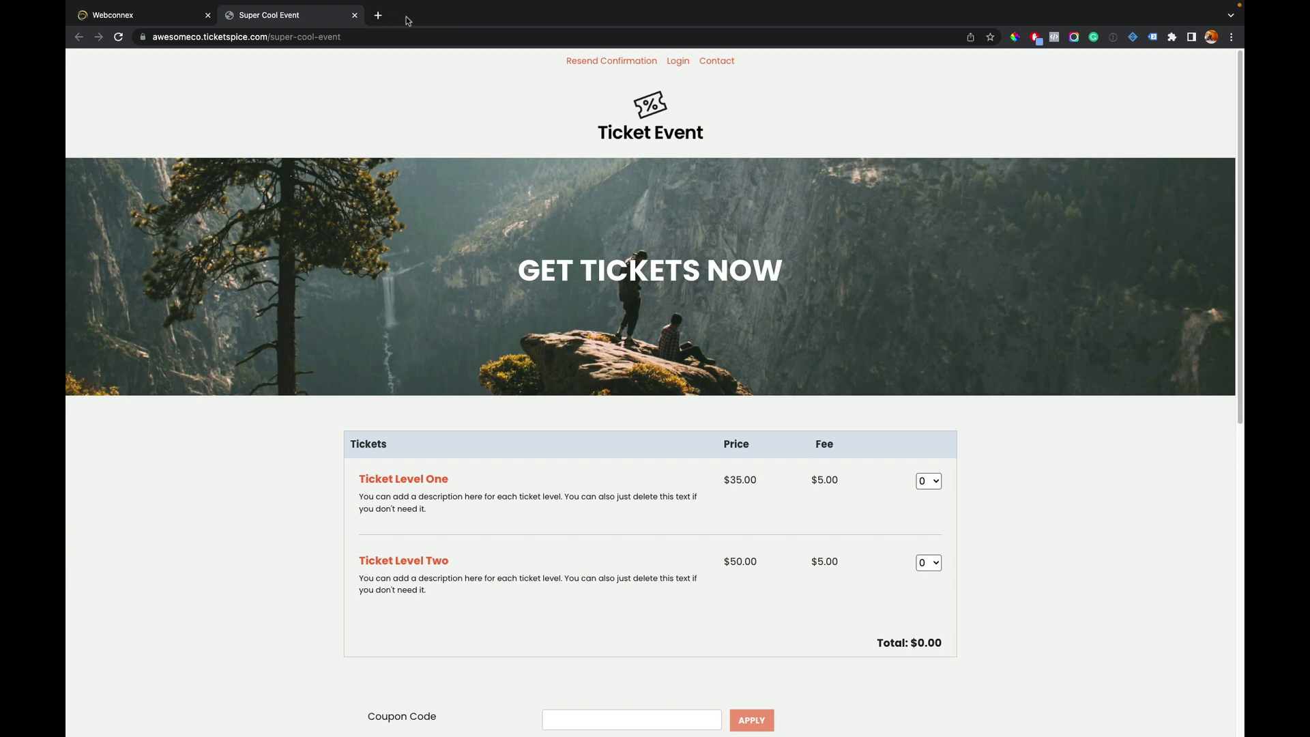
click(354, 16)
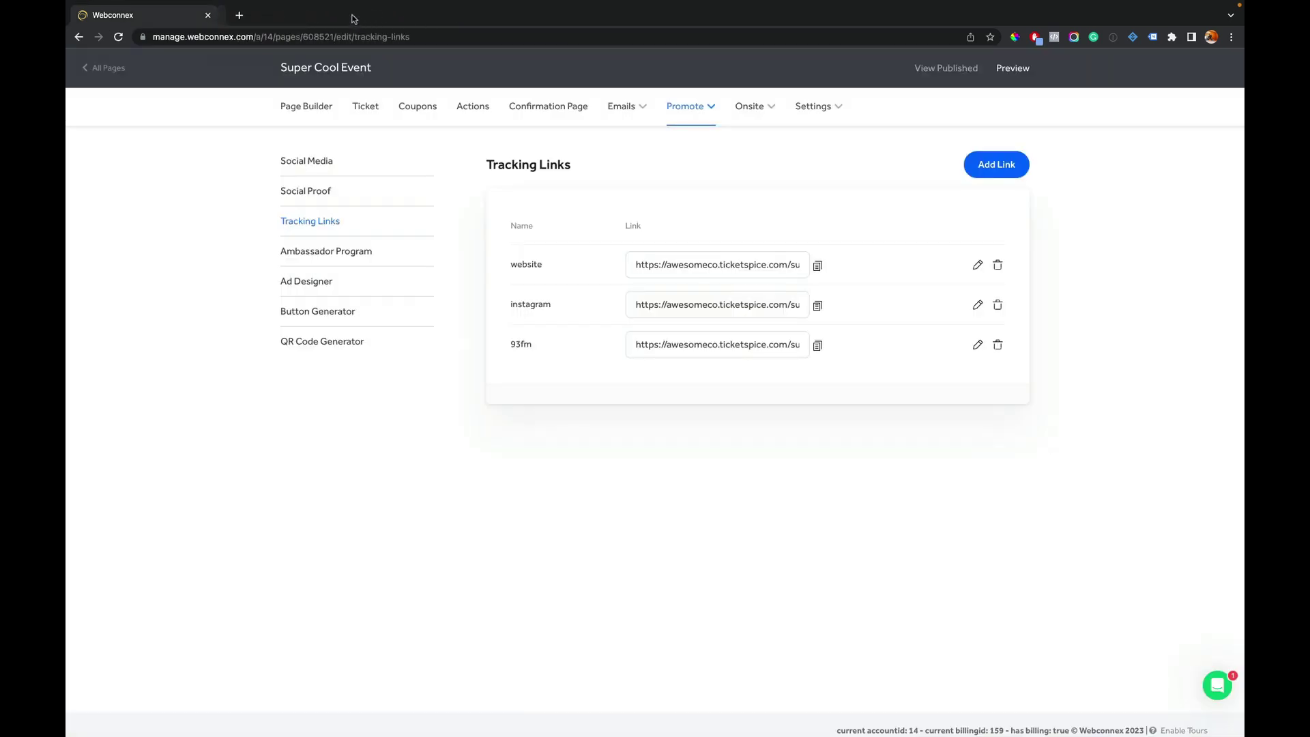
click(307, 106)
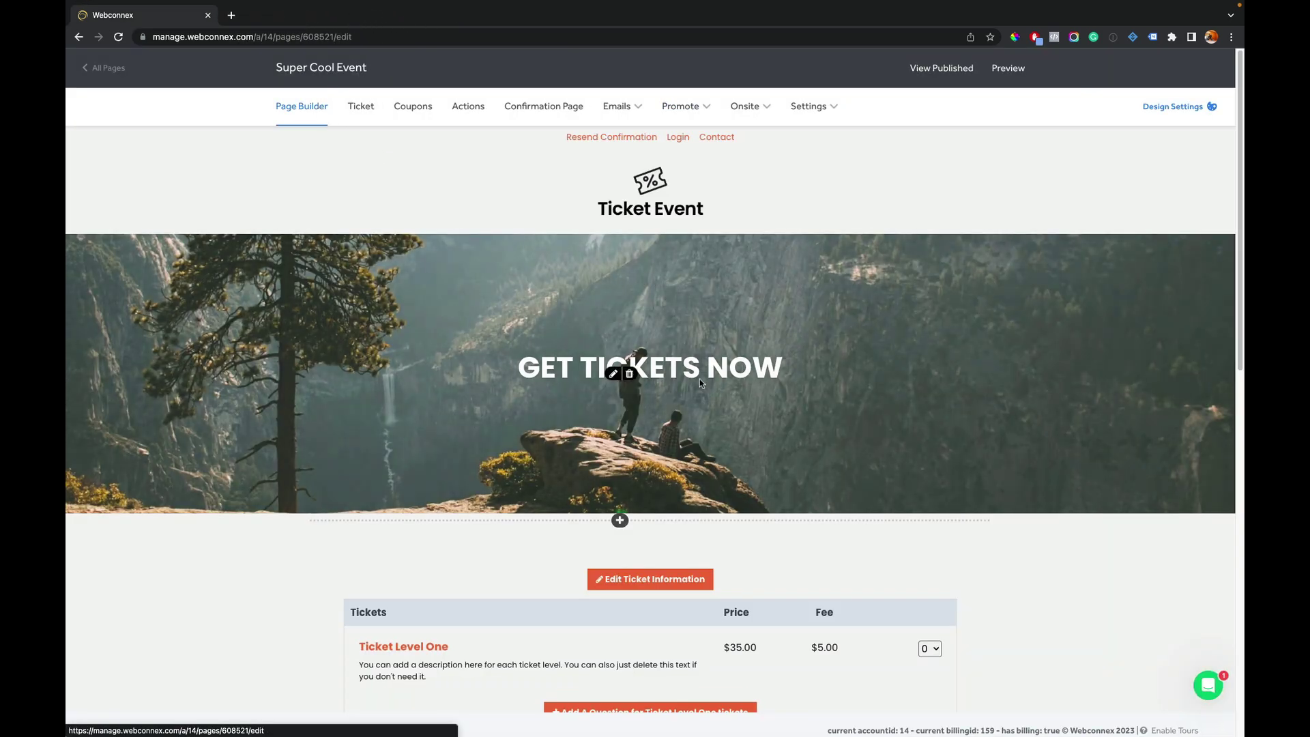
scroll(698, 378, down, 3)
In the ticket editor, add a new ticket level named 'Super Secret VIP'.
click(659, 393)
scroll(659, 393, down, 5)
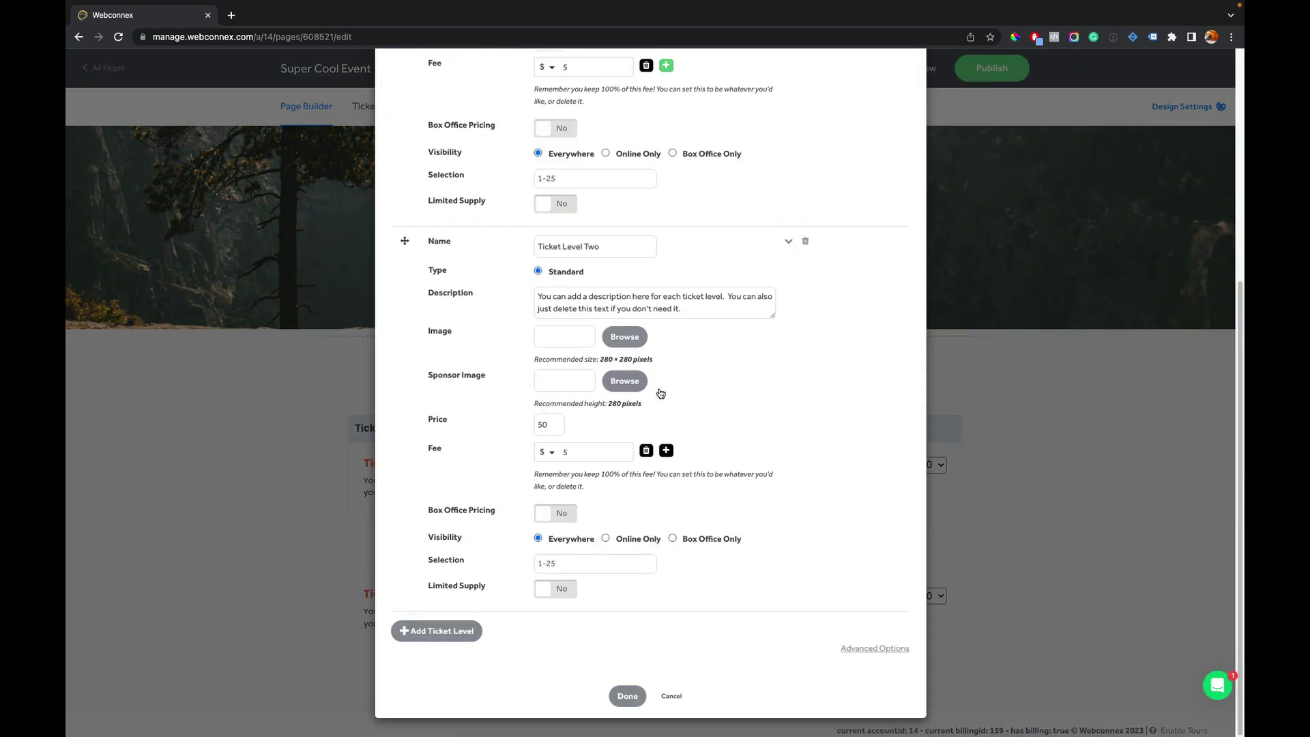
click(467, 628)
scroll(535, 600, down, 1)
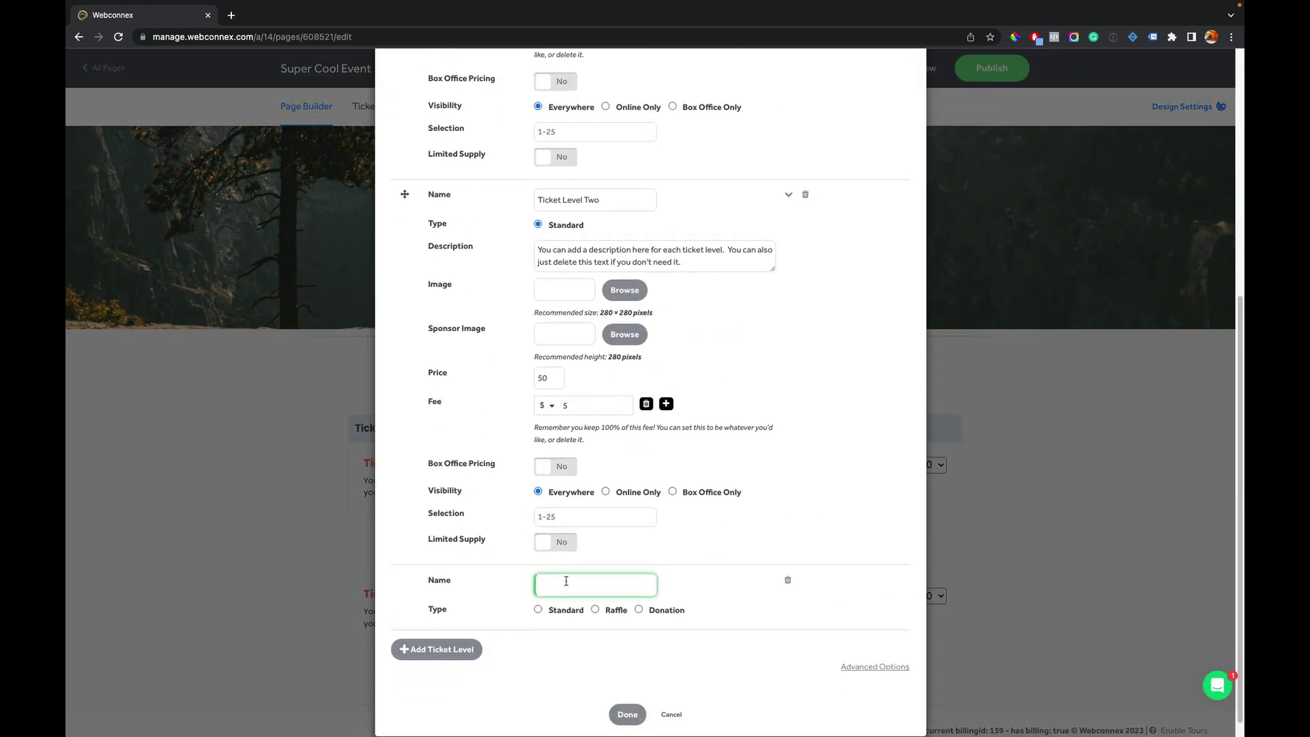
key(super+v)
click(557, 591)
key(super+a)
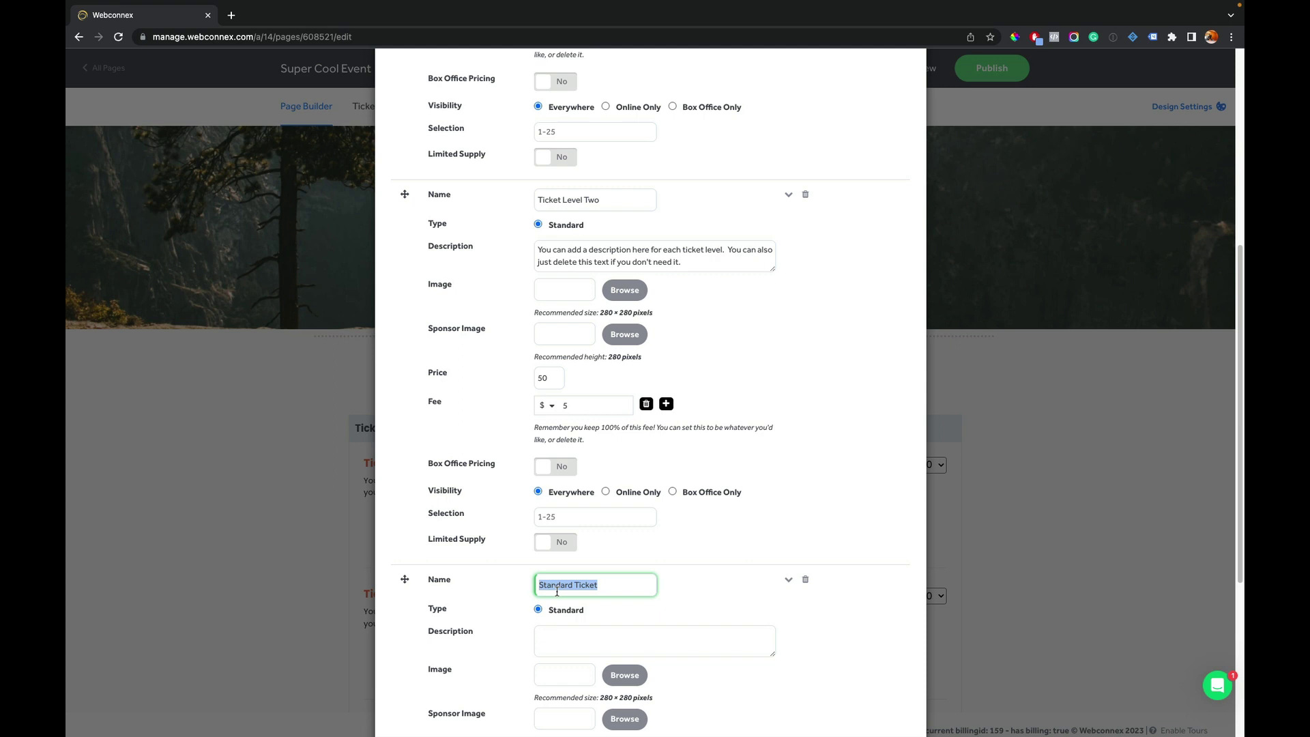
text(Siu)
key(BackSpace)
key(BackSpace)
text(uper Secret VIP)
Set the Super Secret VIP price to 100 and confirm the ticket changes.
scroll(557, 618, down, 3)
click(558, 618)
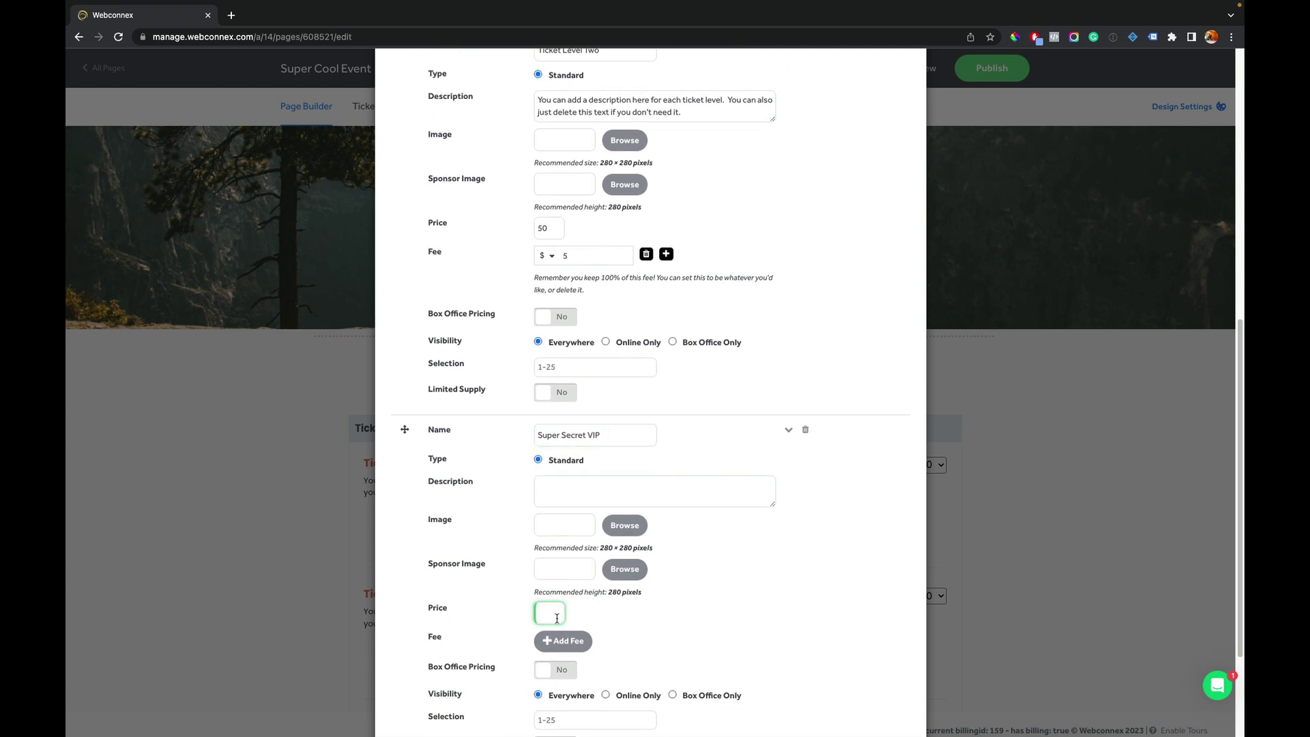
text(100)
scroll(669, 577, down, 1)
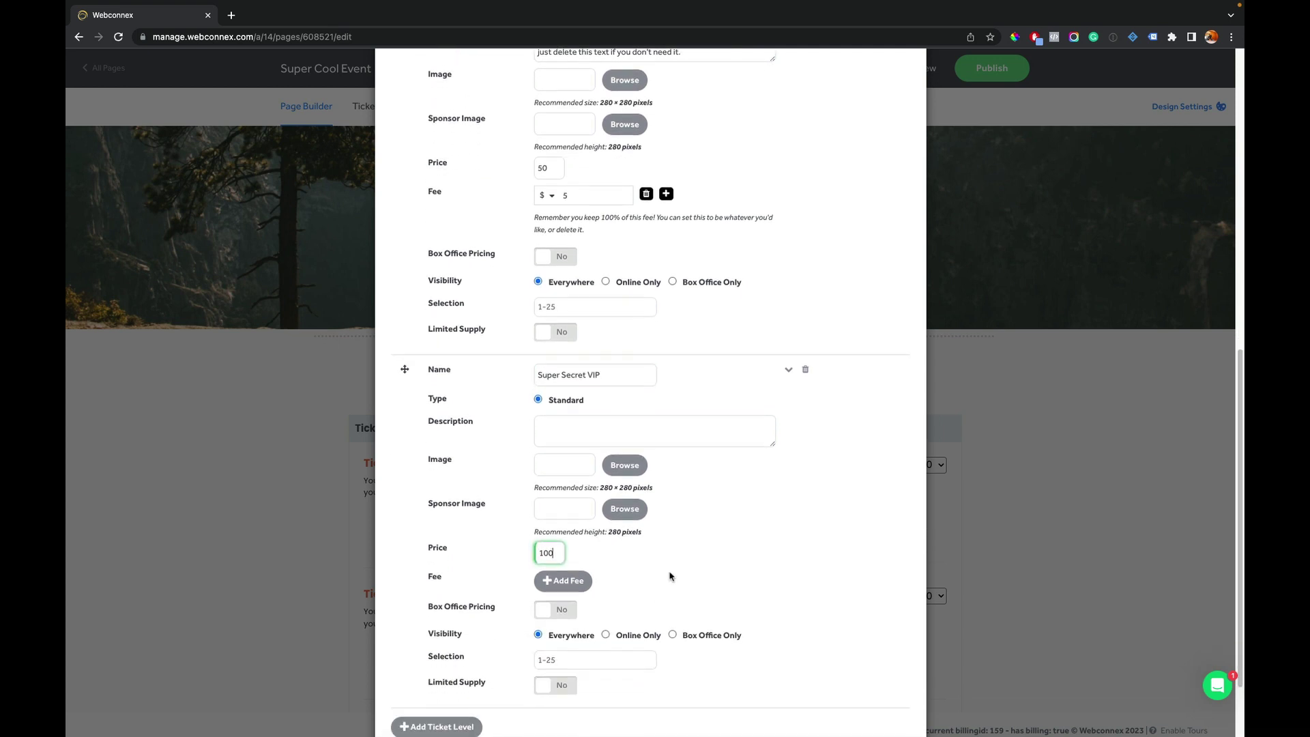
scroll(670, 576, down, 2)
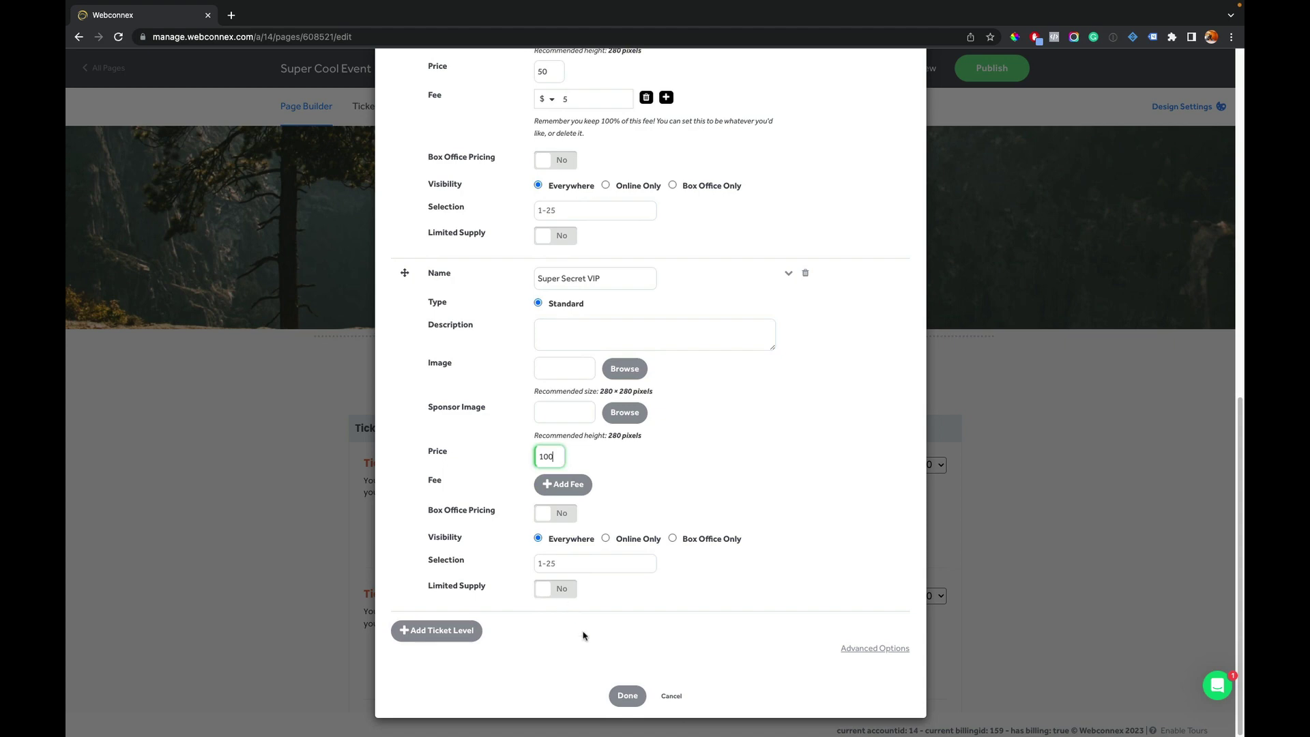
click(628, 695)
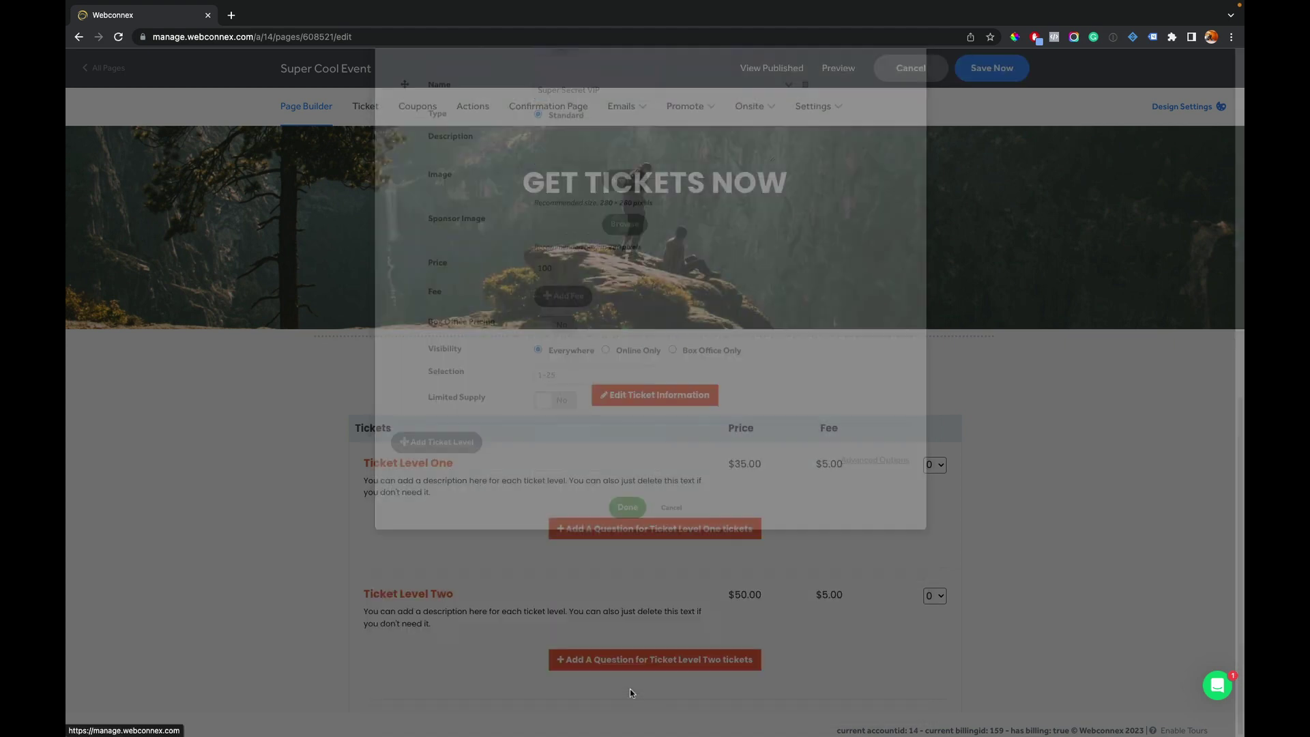
scroll(602, 622, down, 3)
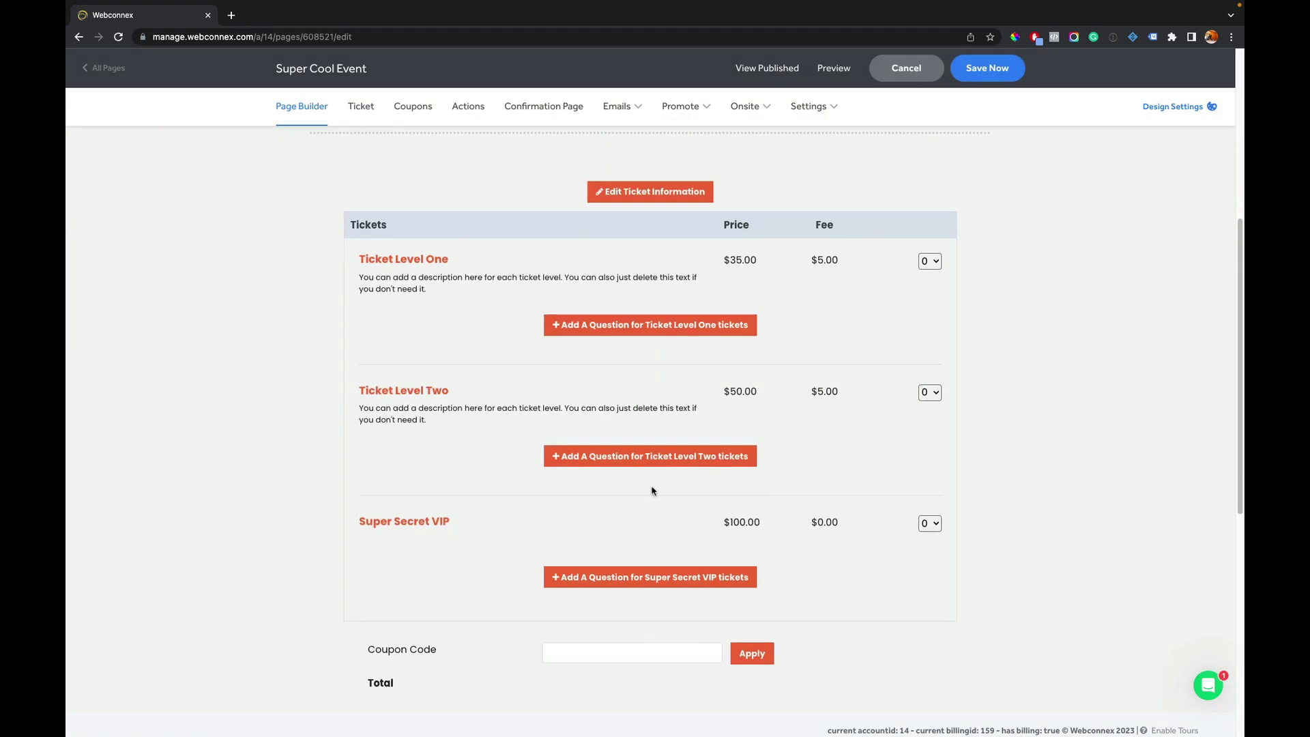
scroll(637, 489, up, 5)
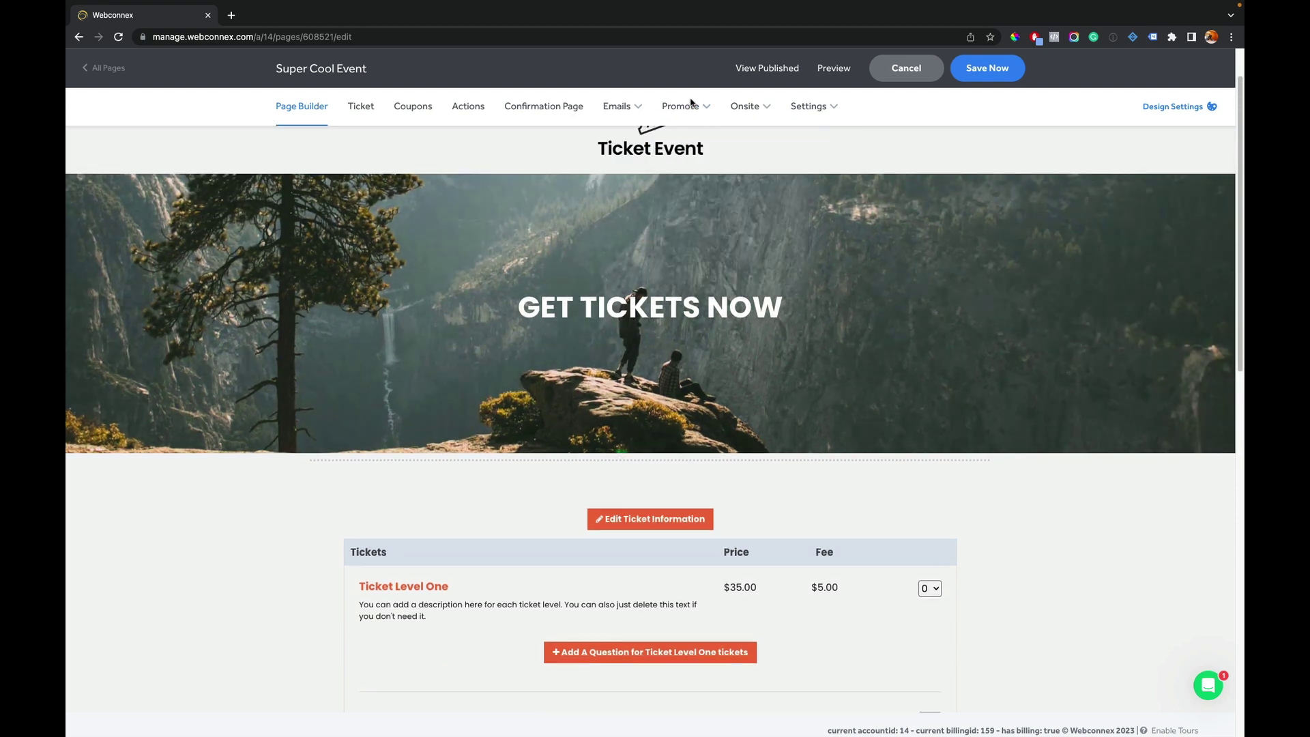
Add a tracking link named 'secret' with code 'sec' and save it.
click(689, 105)
click(691, 185)
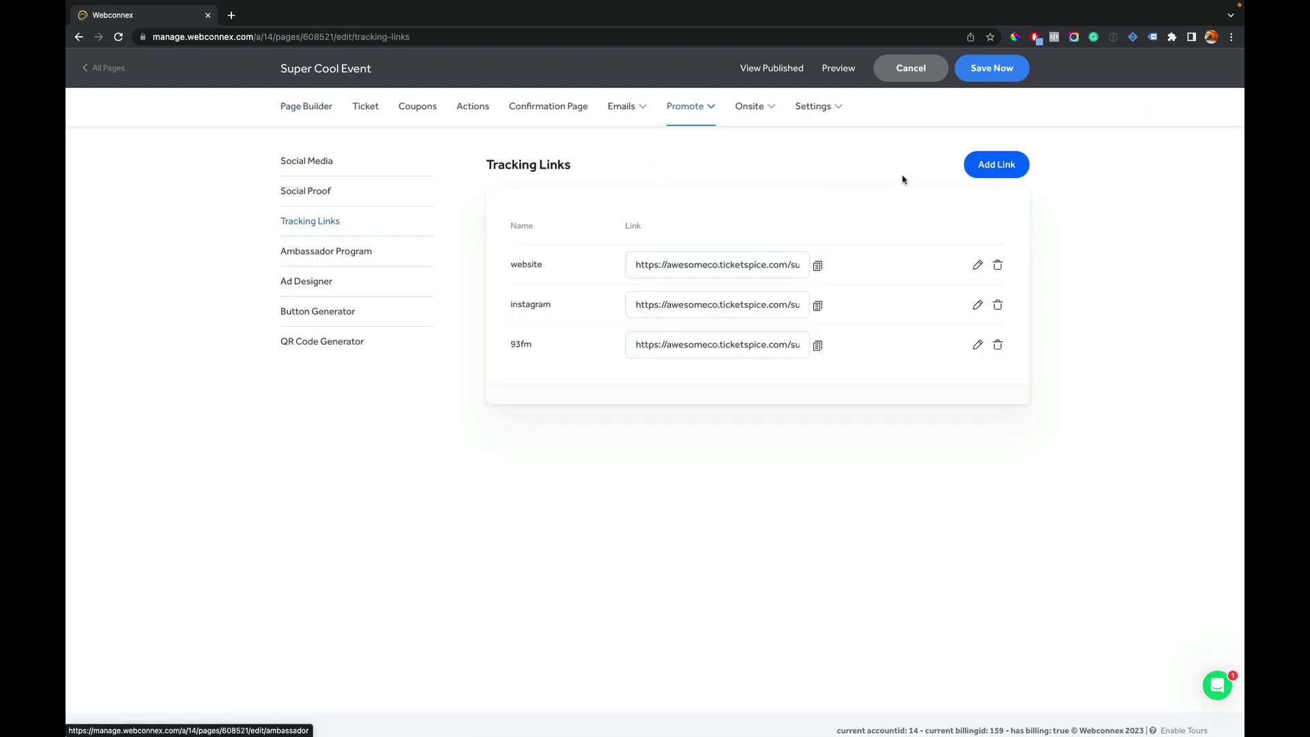
click(996, 165)
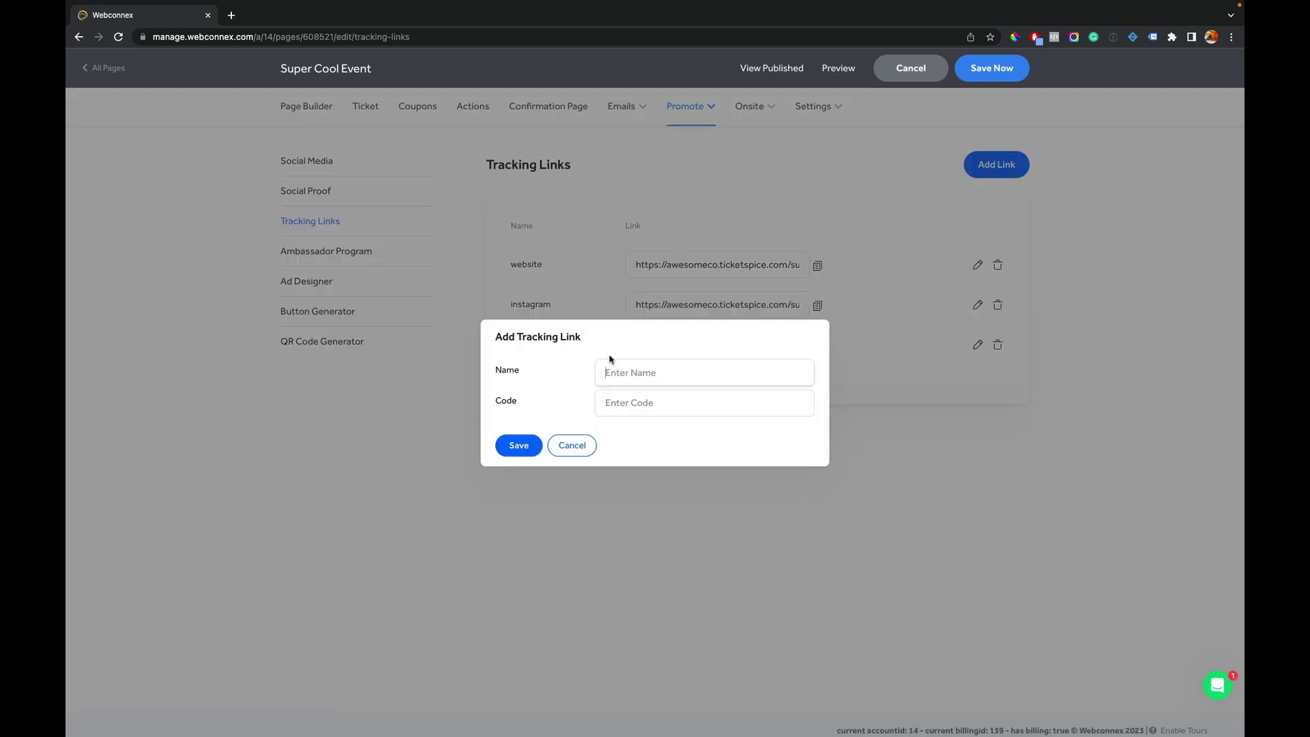
text(secret)
click(607, 393)
text(sec)
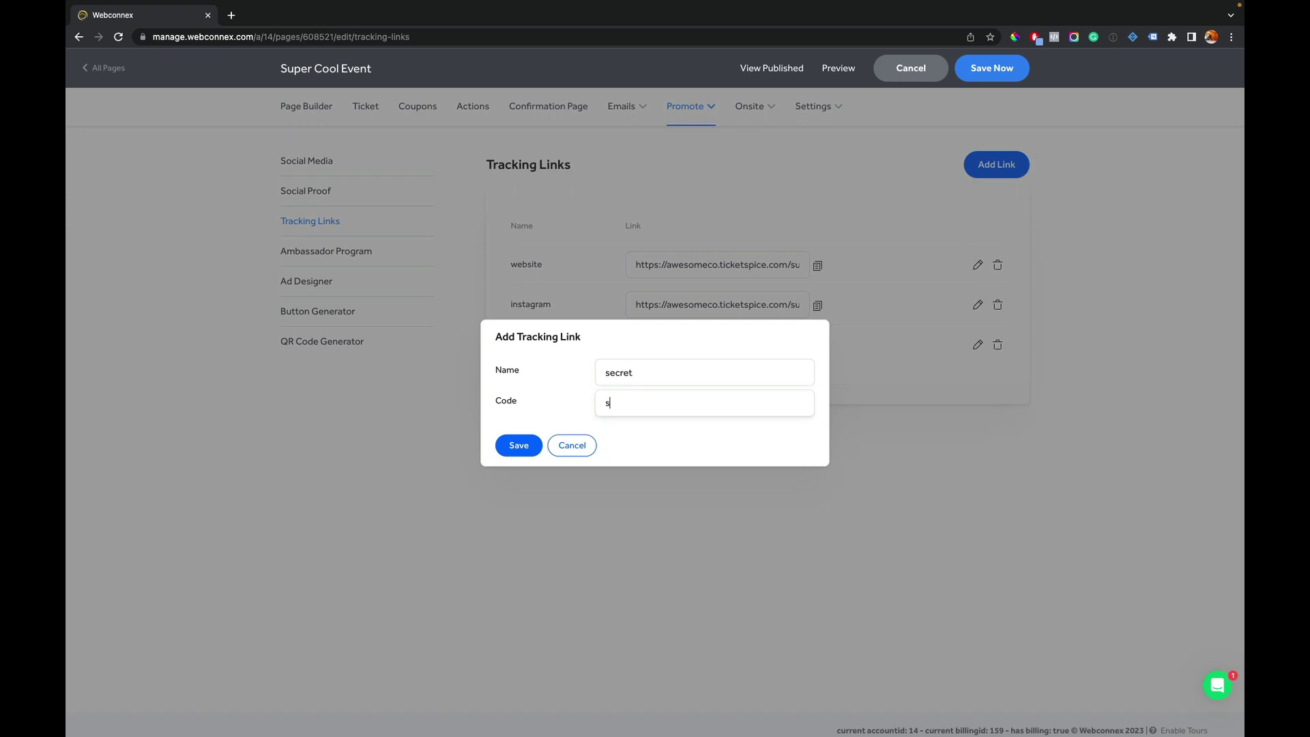
click(538, 448)
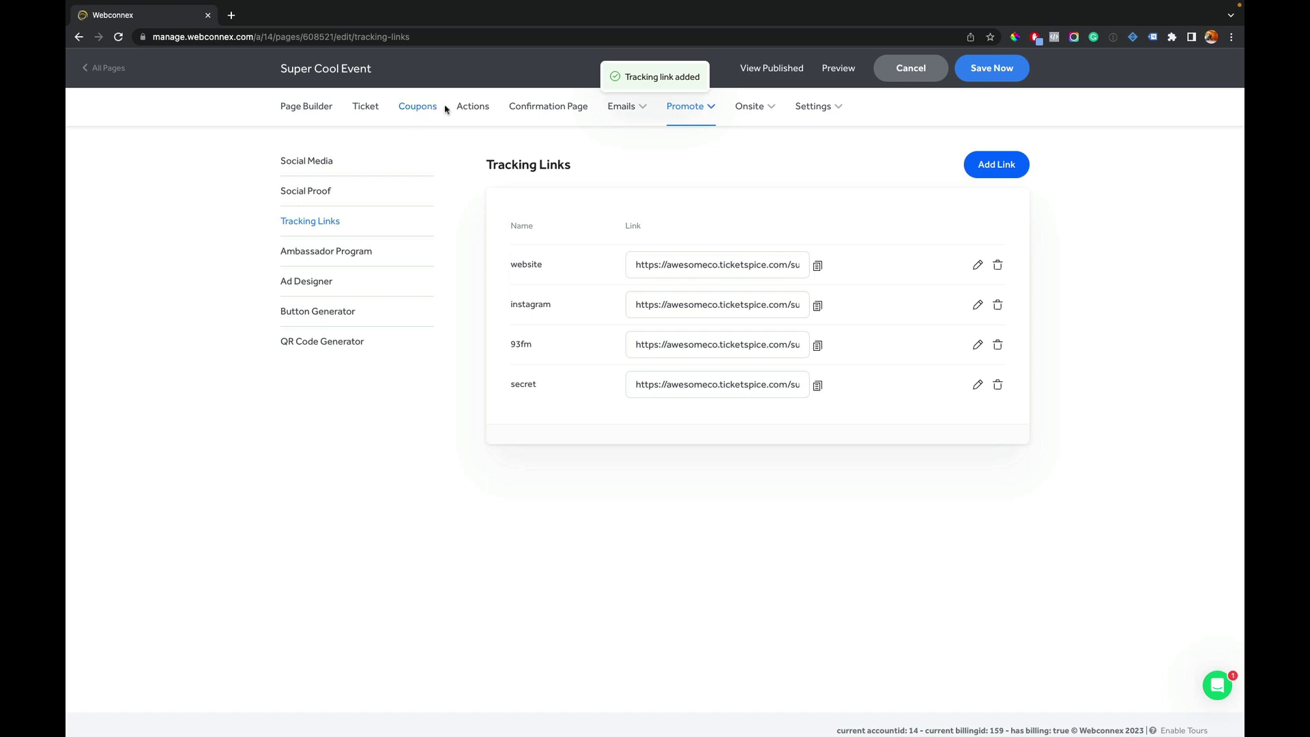
Start another action triggered when Tracking Link Is secret.
click(471, 108)
click(653, 209)
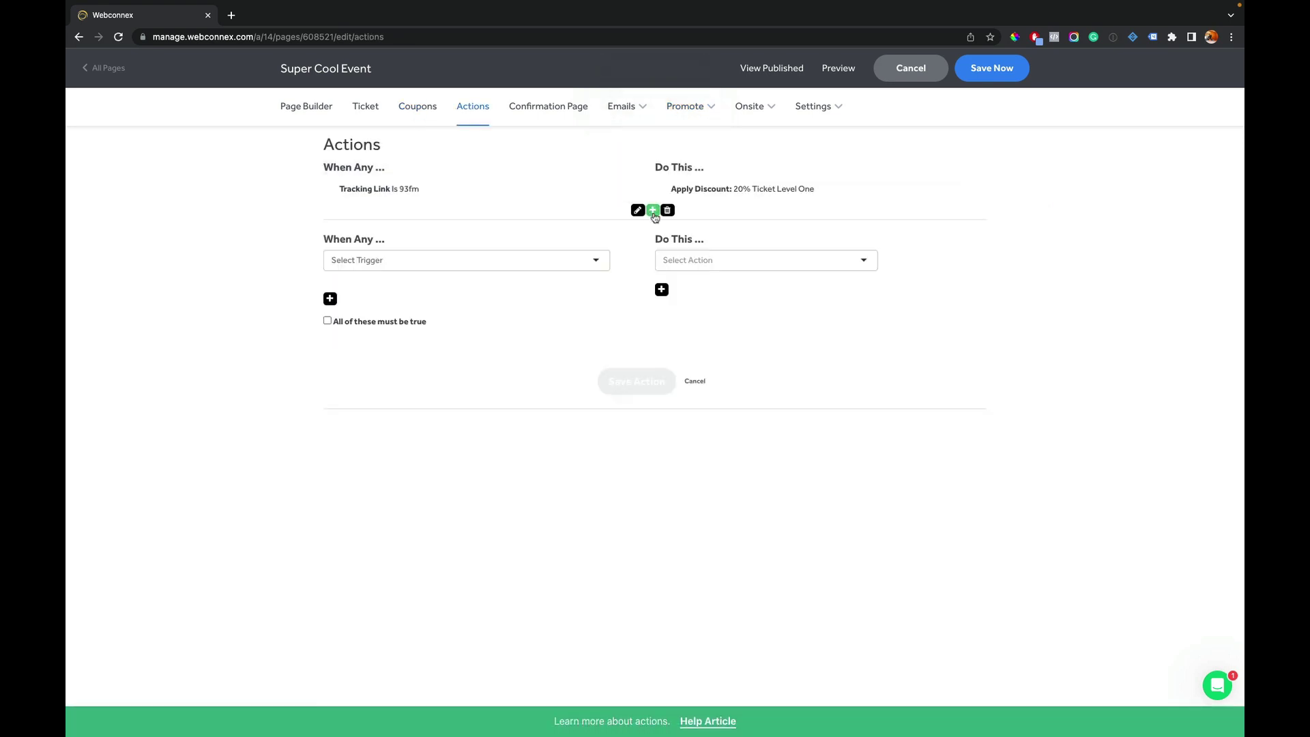
click(465, 266)
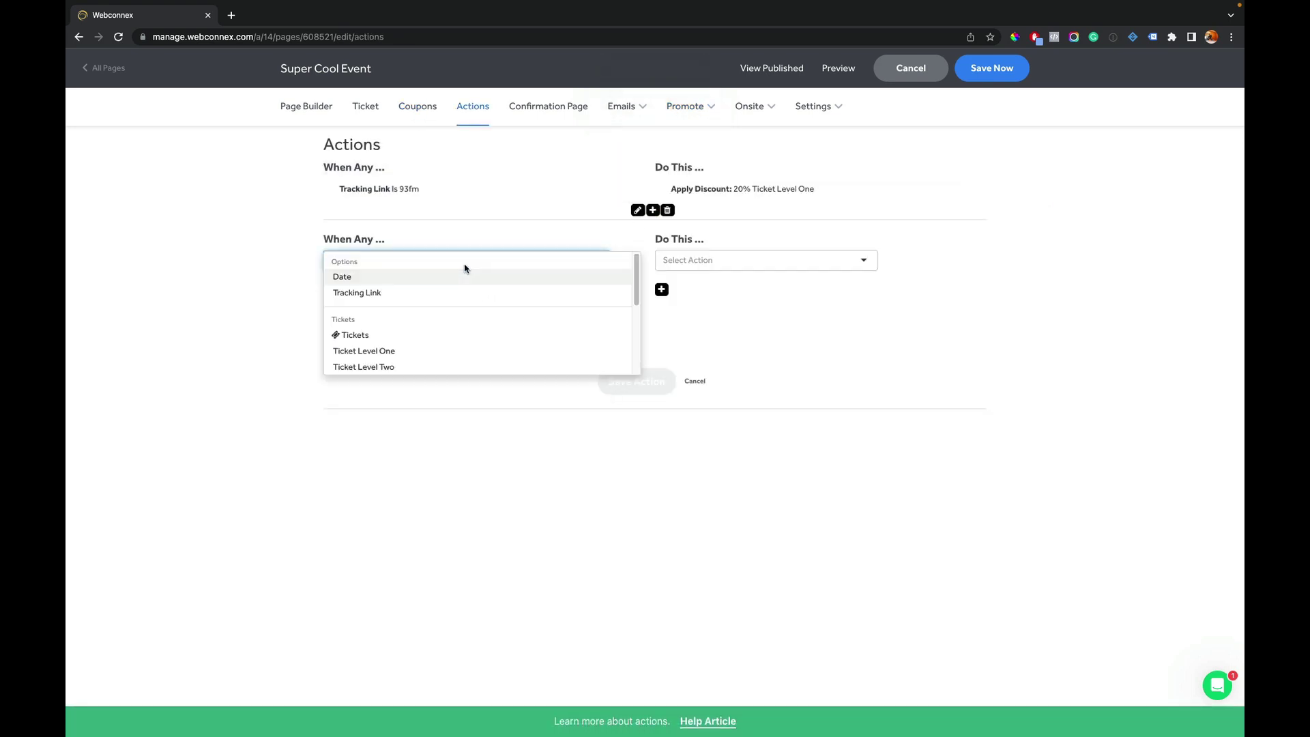
click(374, 293)
click(367, 298)
click(367, 303)
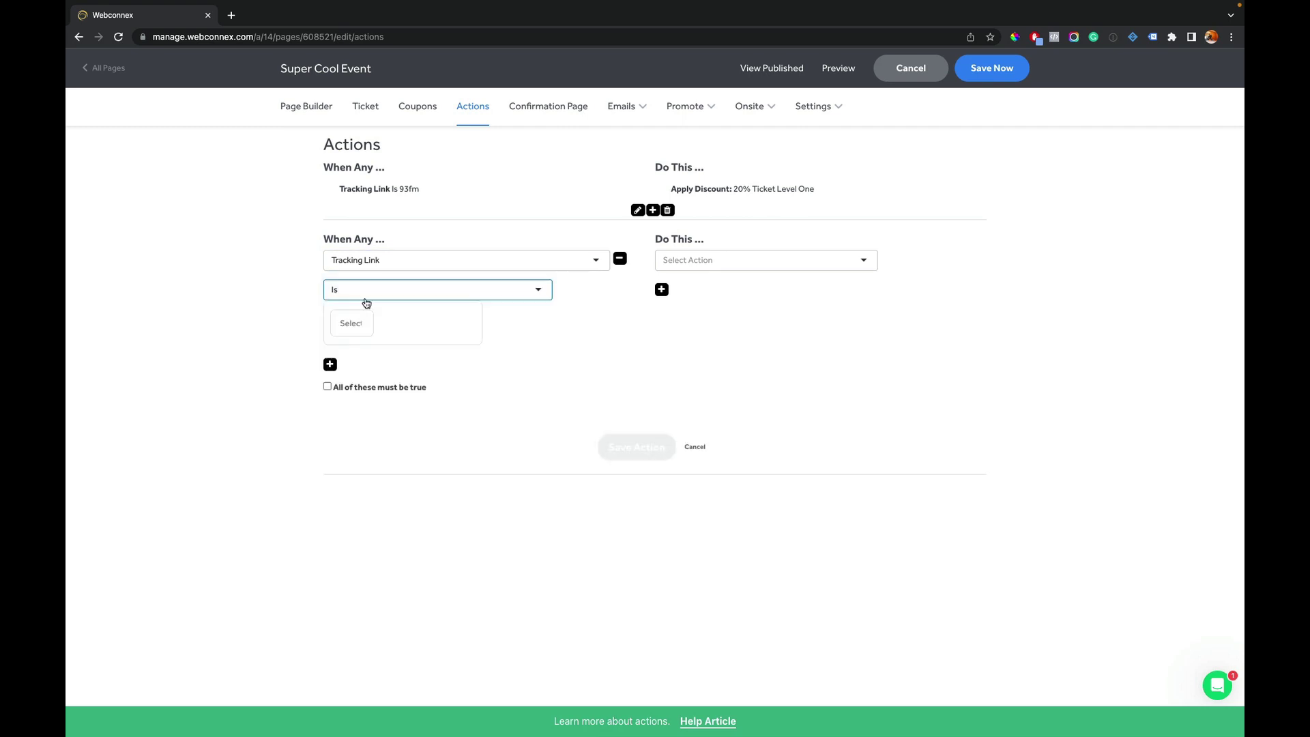
click(358, 321)
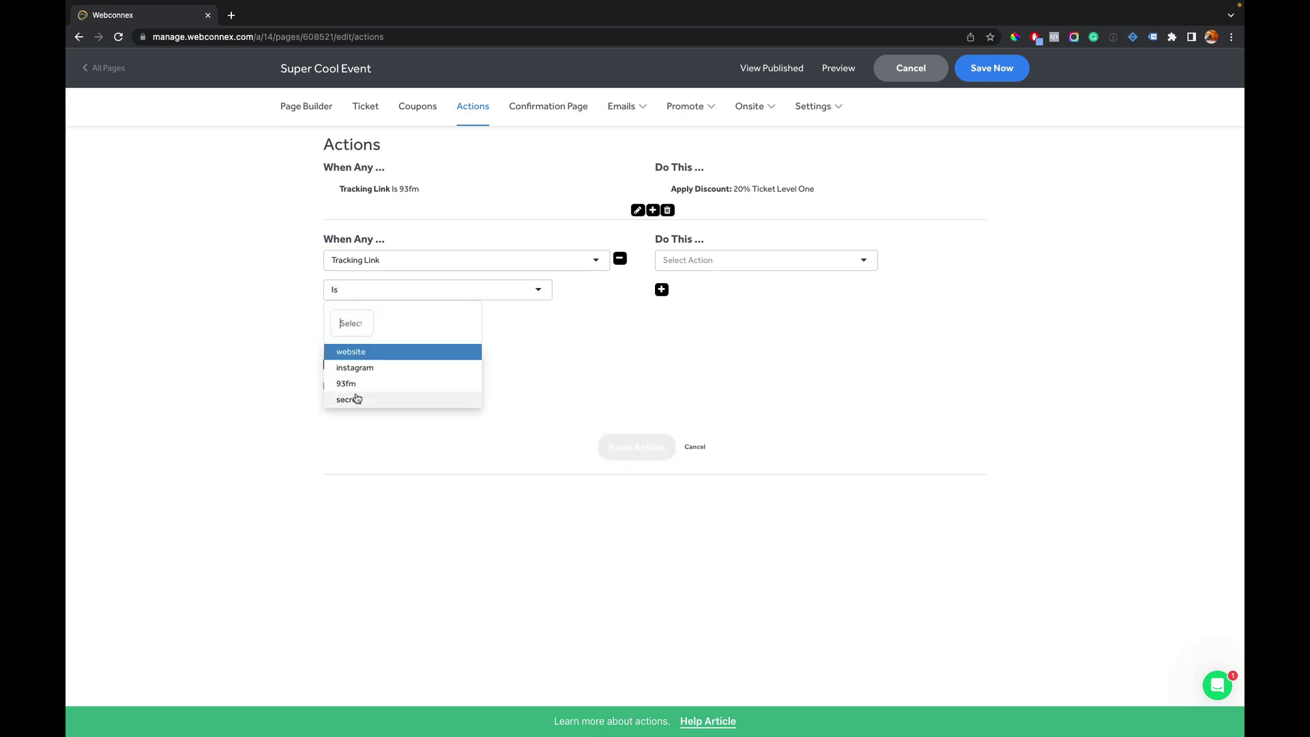
click(348, 399)
Make the action show the Super Secret VIP ticket level and save it.
click(687, 266)
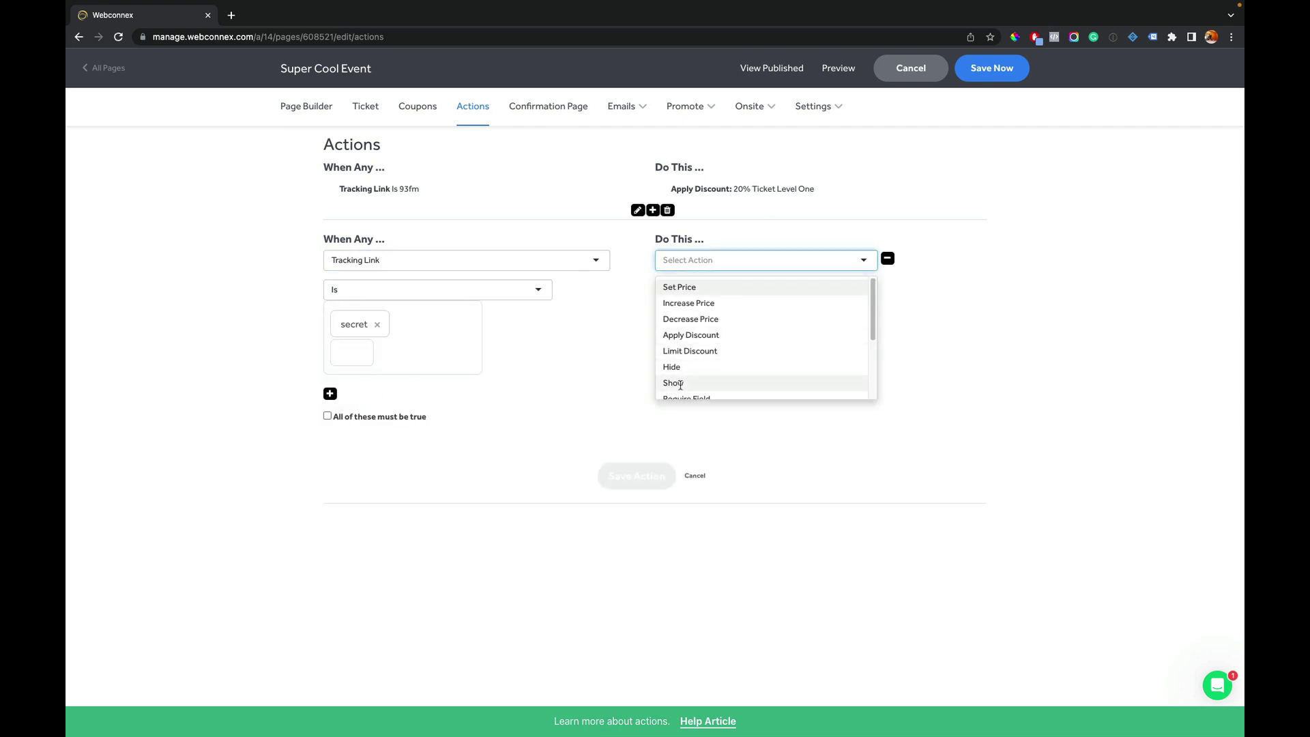
click(679, 380)
click(682, 298)
scroll(710, 419, down, 3)
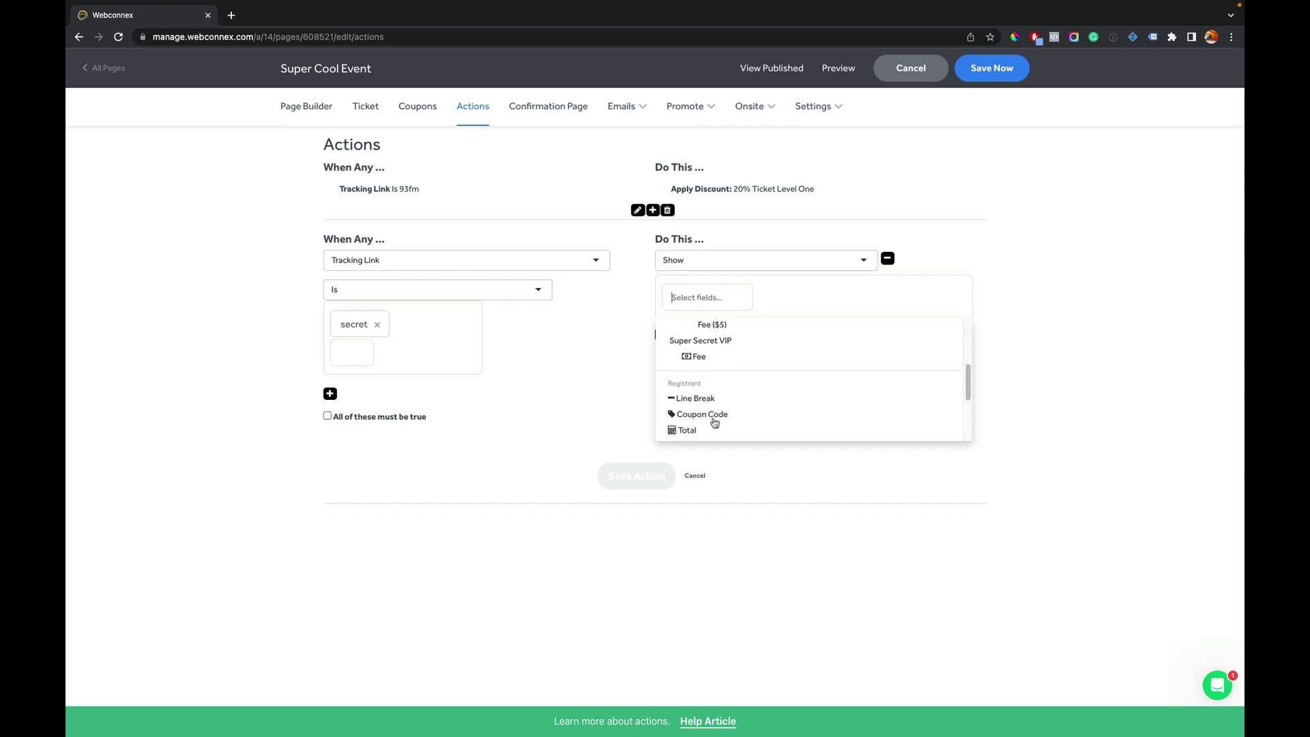
scroll(713, 414, up, 2)
click(710, 403)
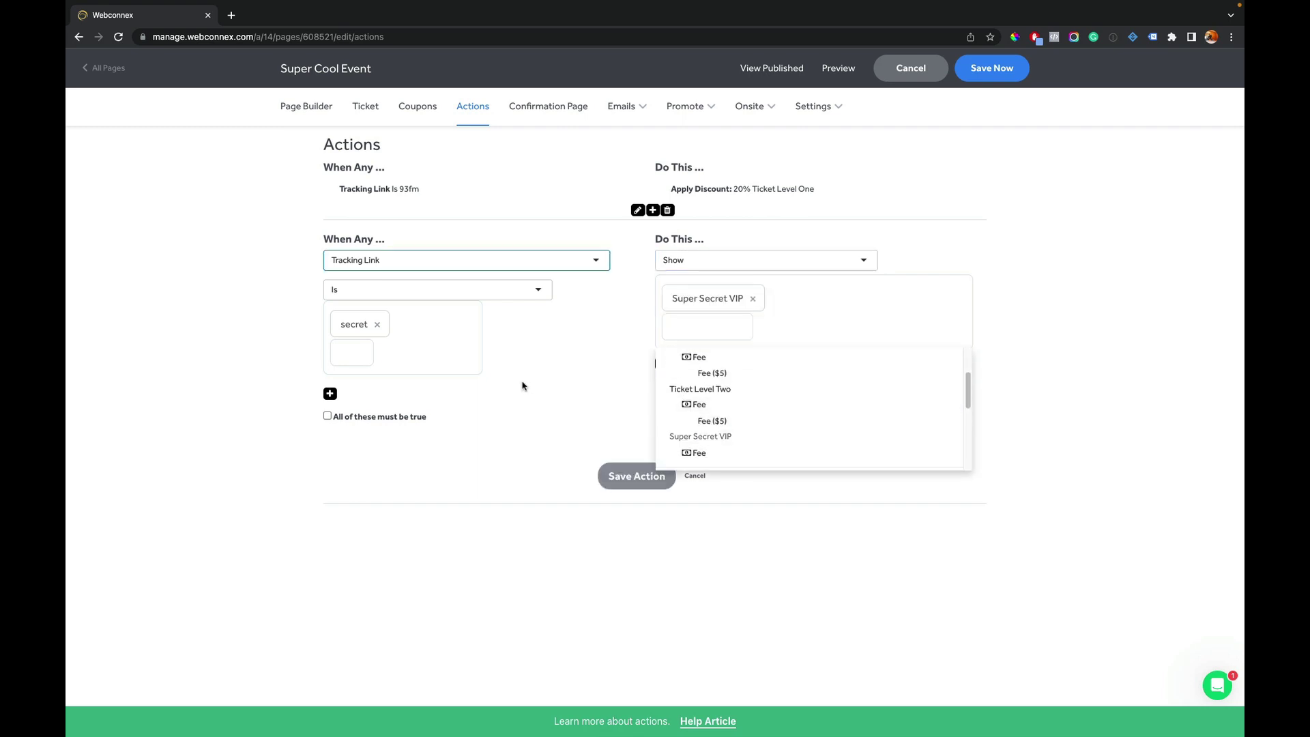
click(523, 382)
click(633, 477)
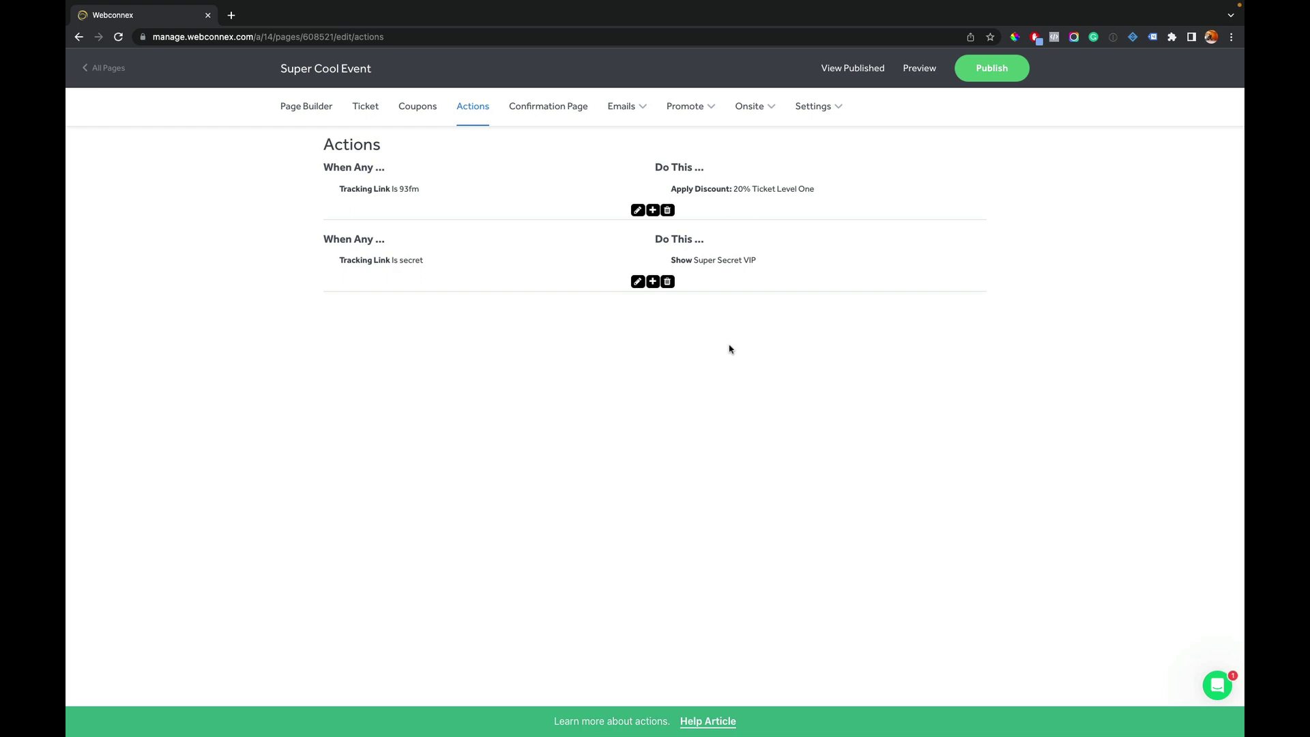
Add a second outcome hiding Ticket Level One and Ticket Level Two, then save.
click(637, 281)
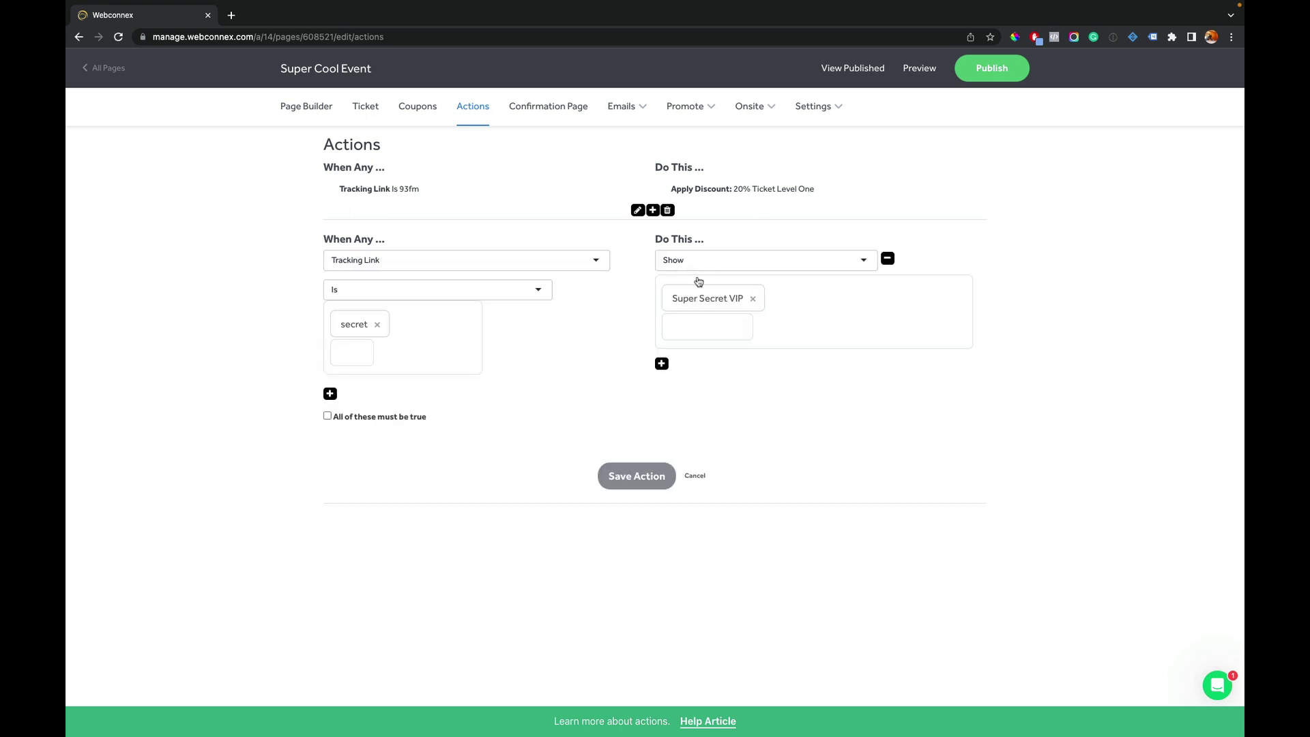
click(741, 302)
click(661, 363)
click(689, 366)
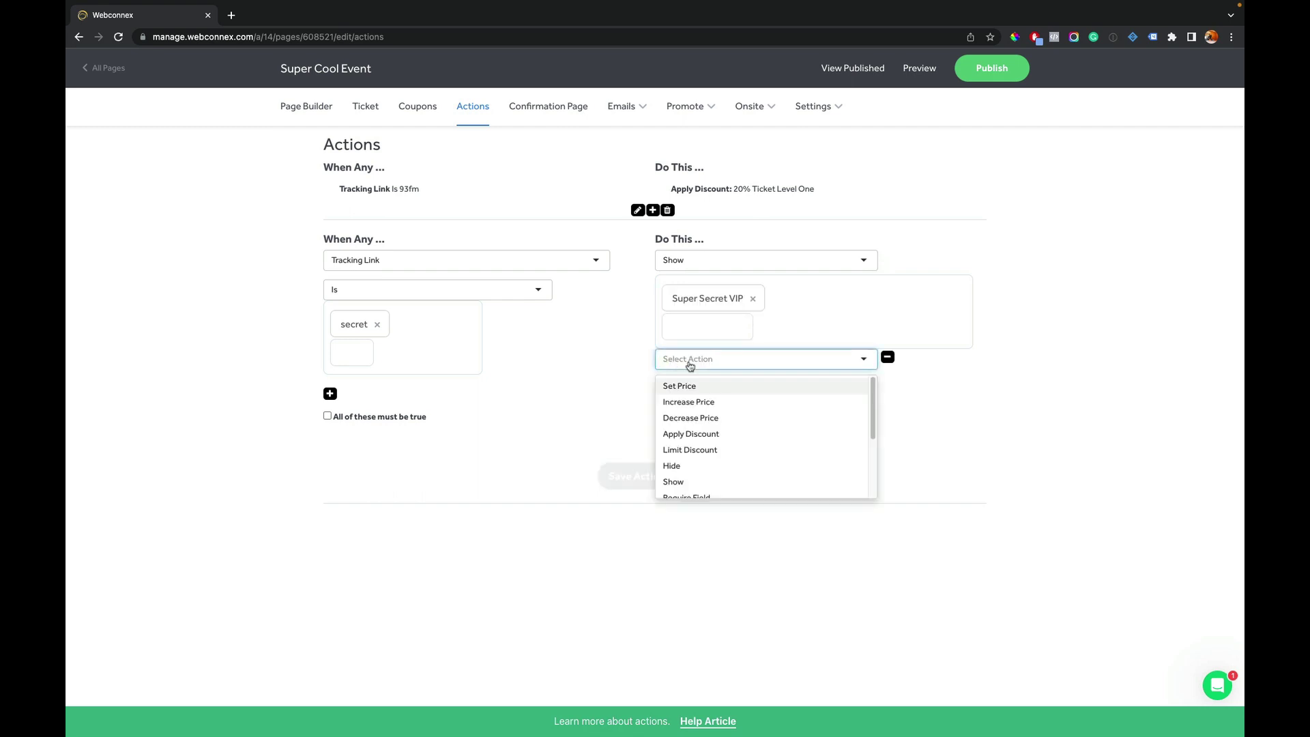
click(689, 467)
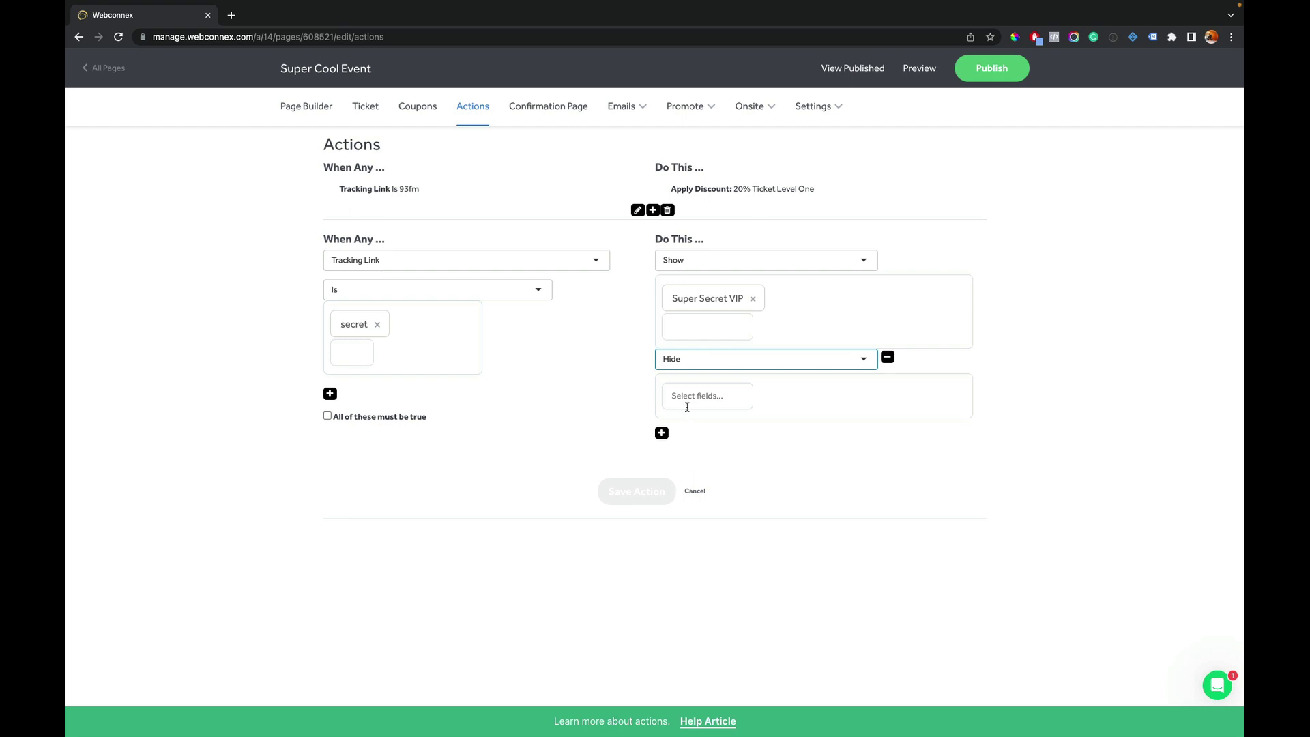
click(687, 401)
click(698, 481)
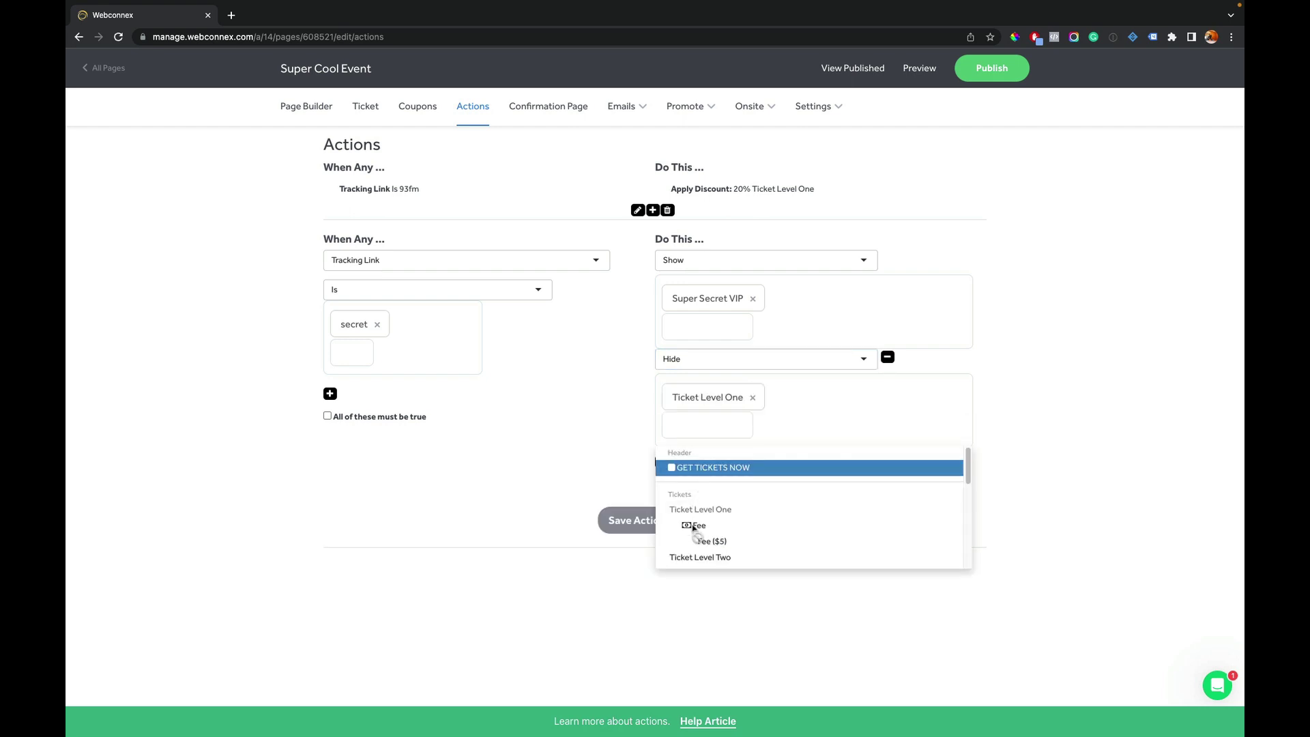
click(696, 557)
click(644, 529)
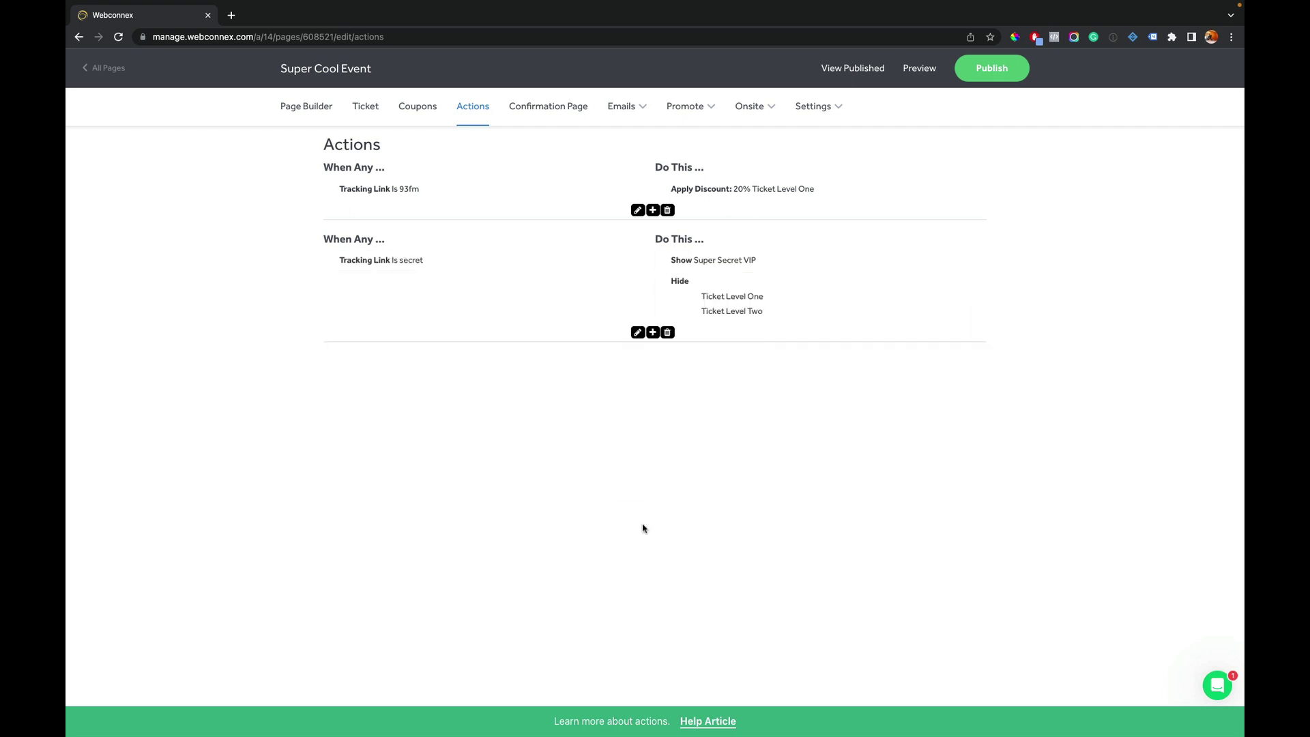
Publish the changes and copy the secret tracking link URL.
click(987, 77)
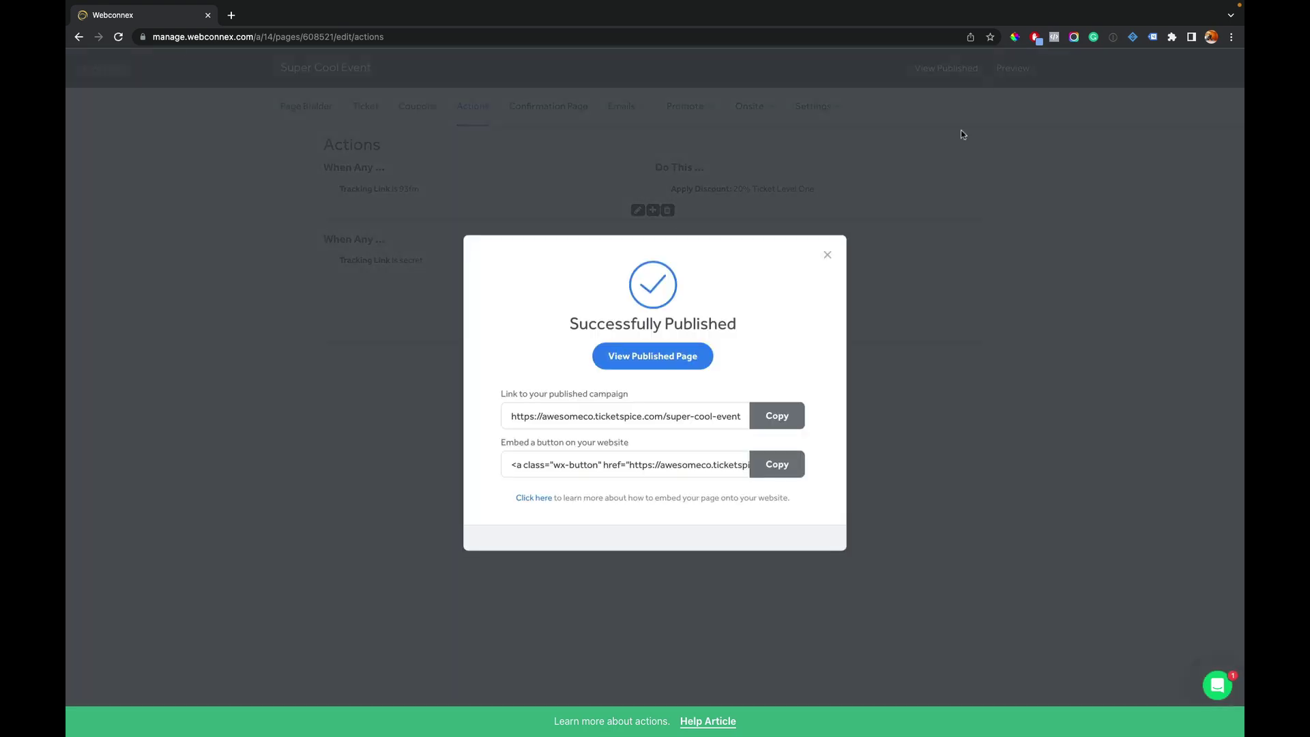
click(828, 260)
click(678, 110)
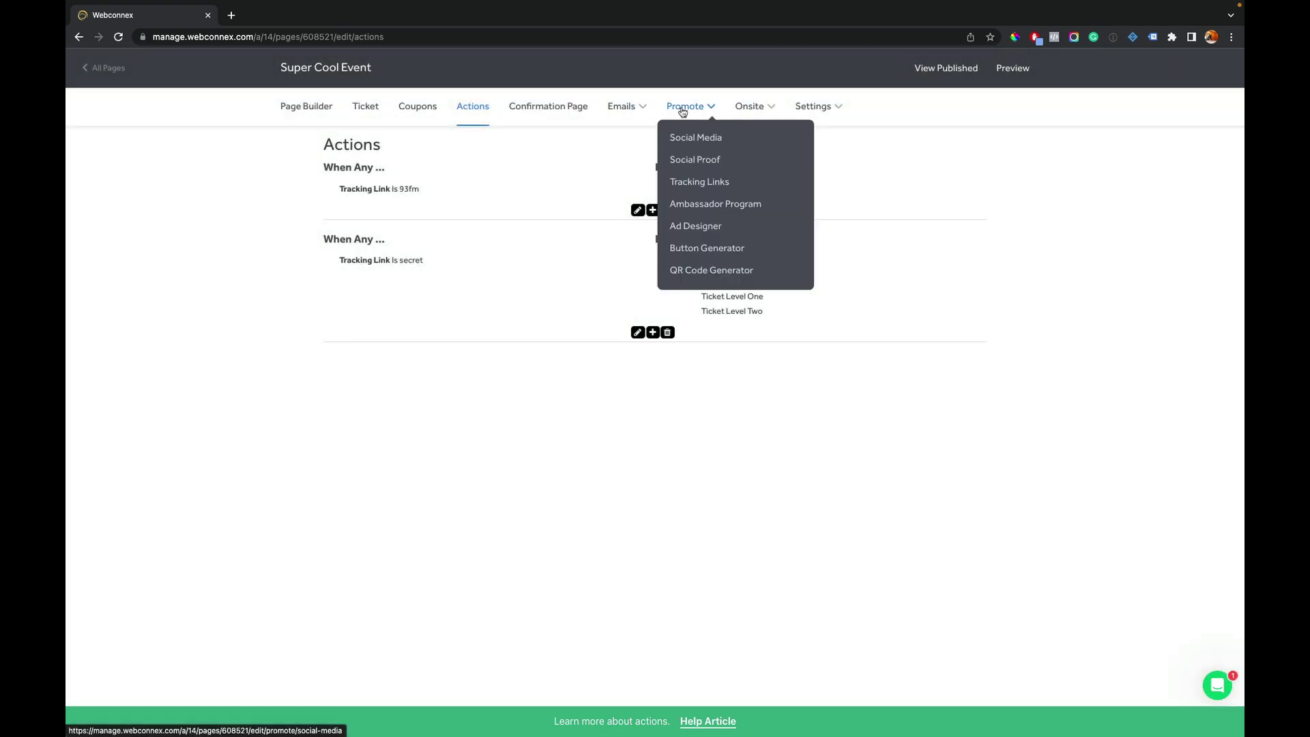
click(690, 183)
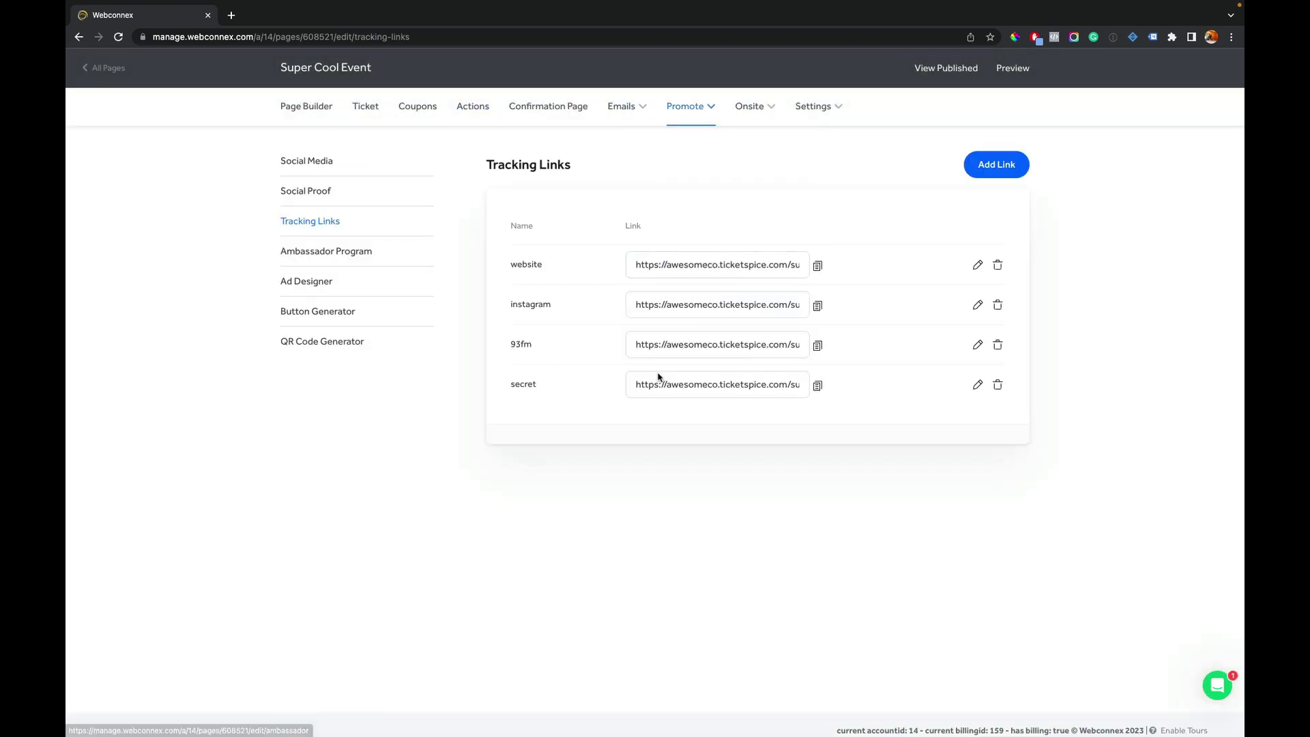
click(817, 385)
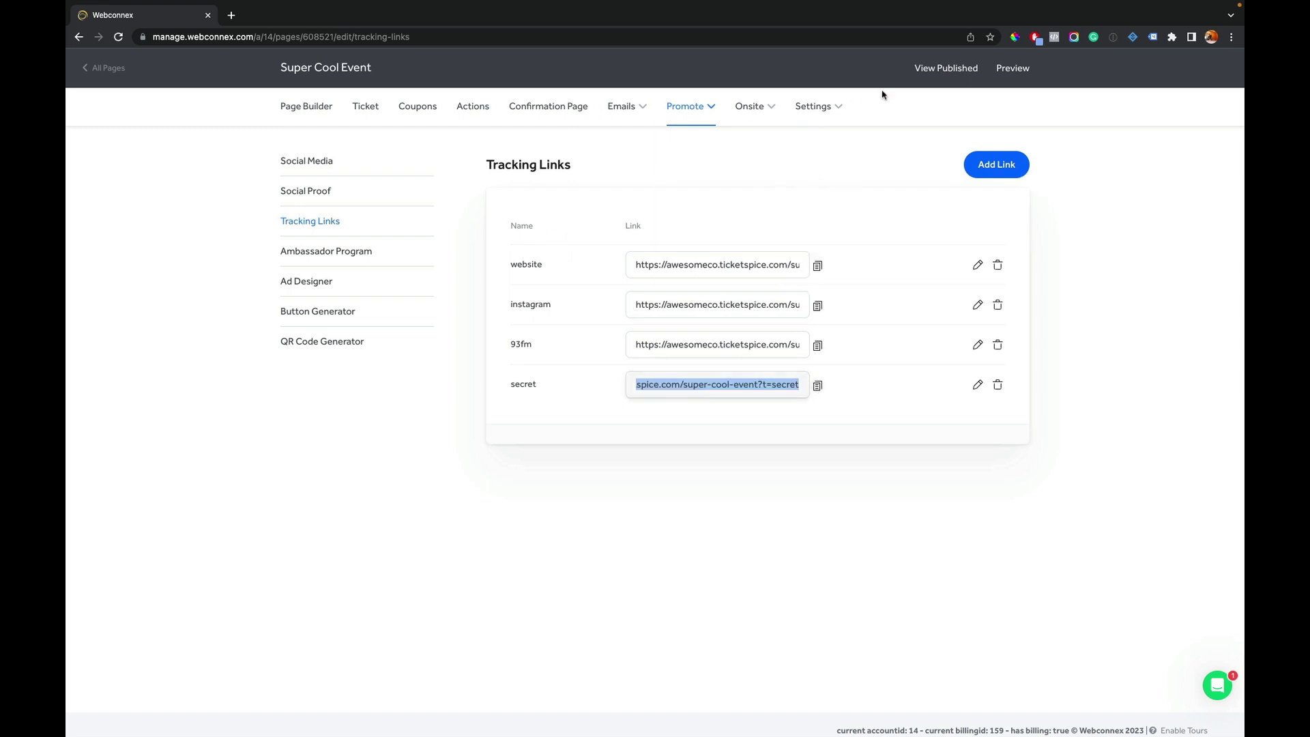
View the published event page, which lists only Ticket Levels One and Two.
click(924, 68)
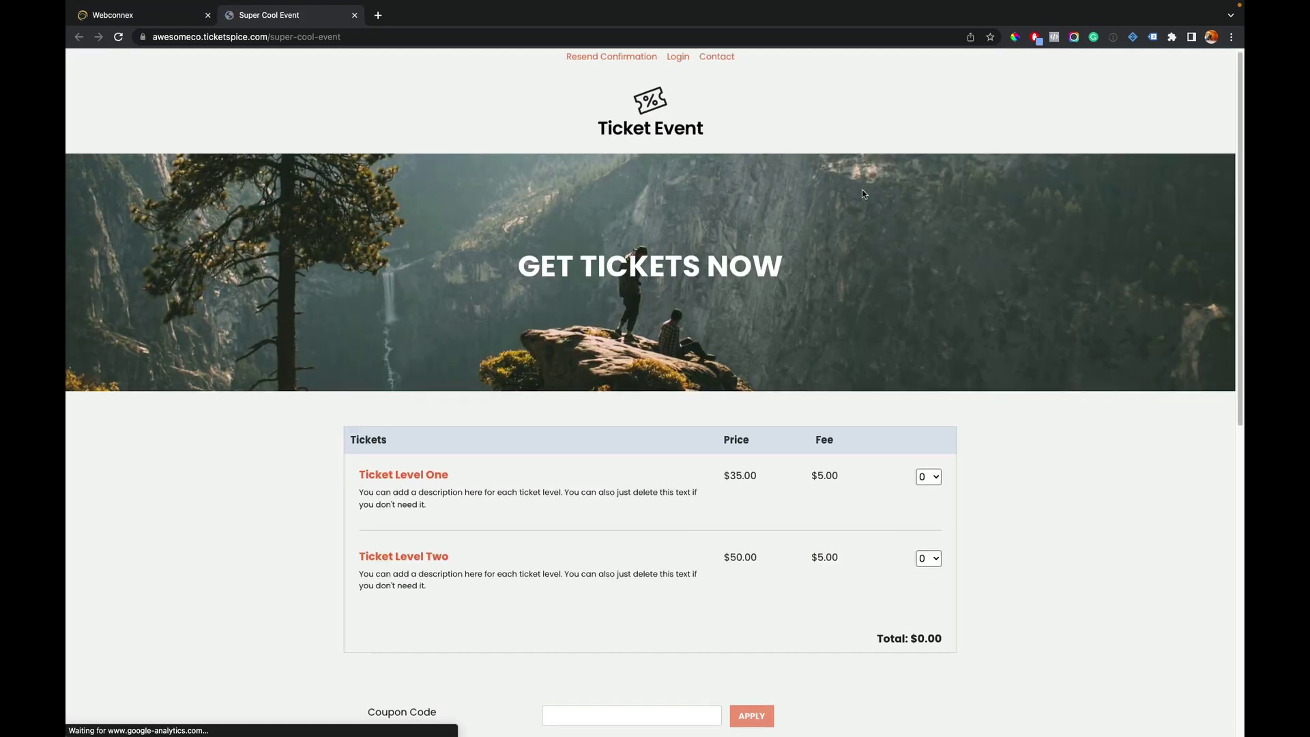
scroll(307, 409, down, 1)
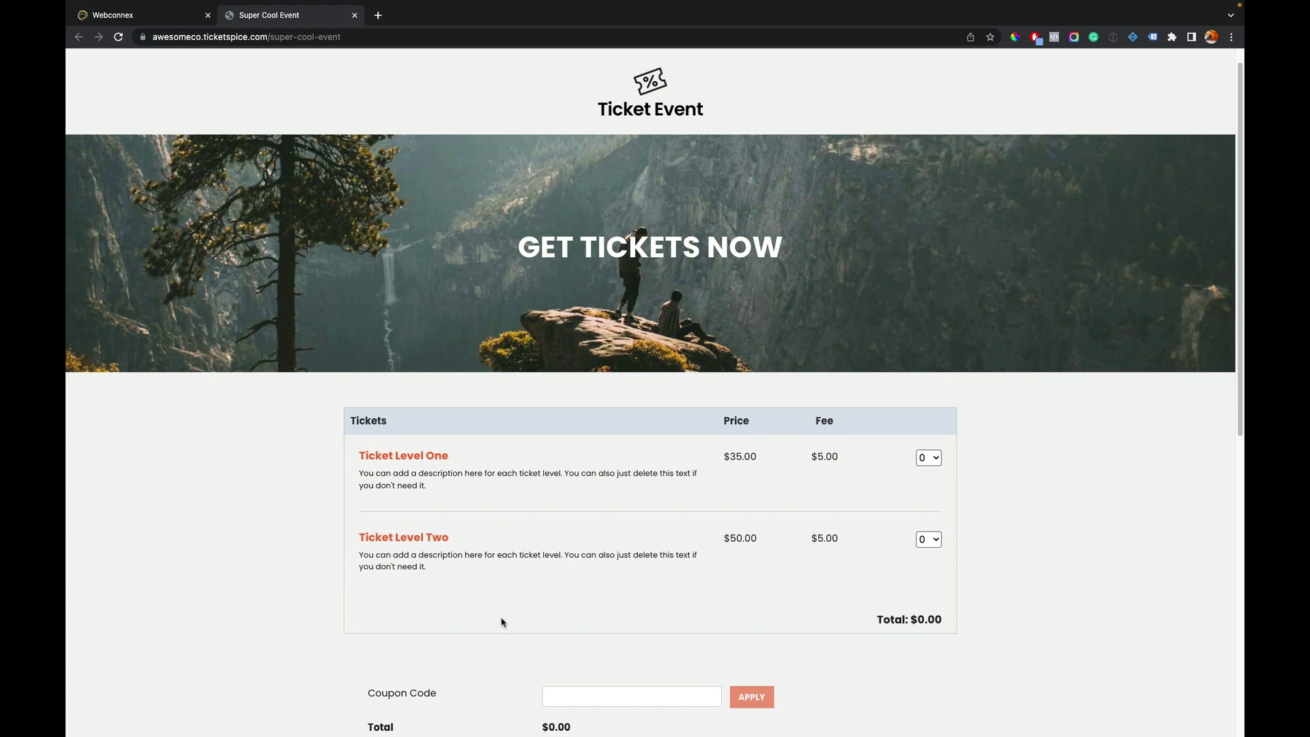
click(378, 15)
Load the pasted secret link to confirm it offers only the Super Secret VIP ticket at $100.00.
key(super+v)
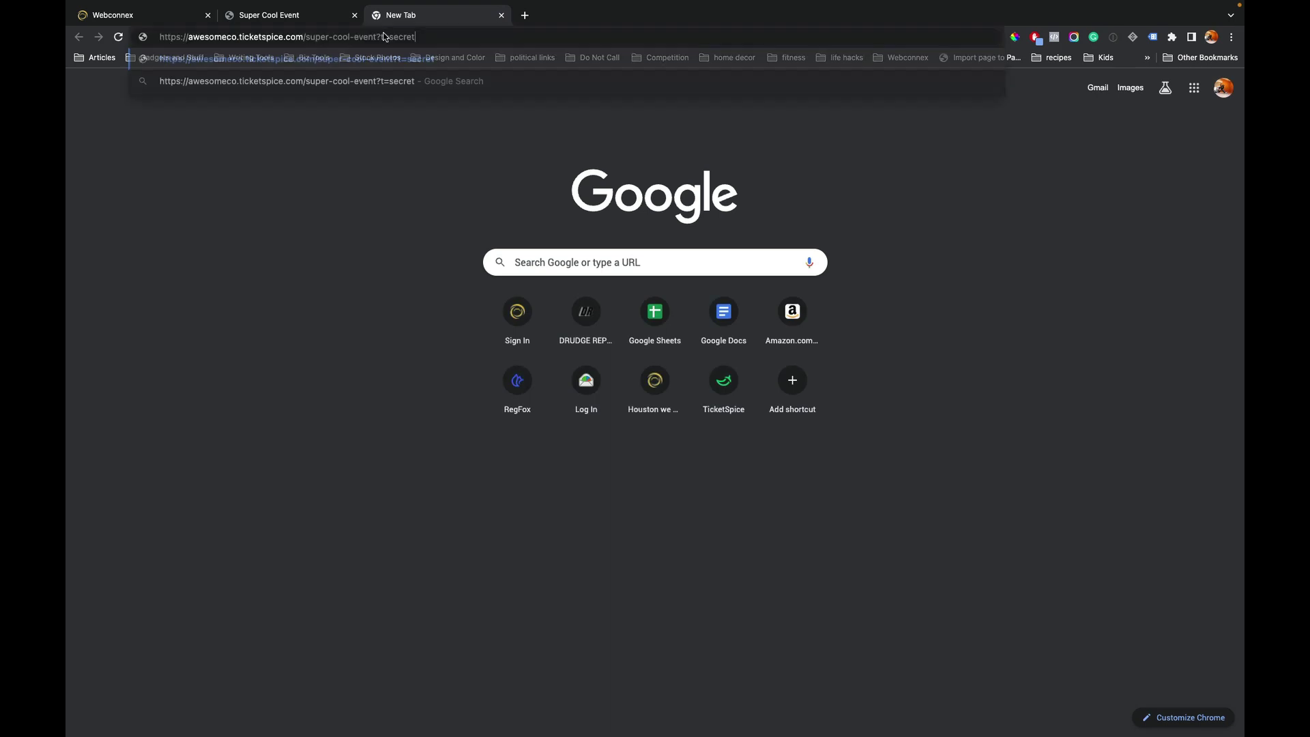
key(Return)
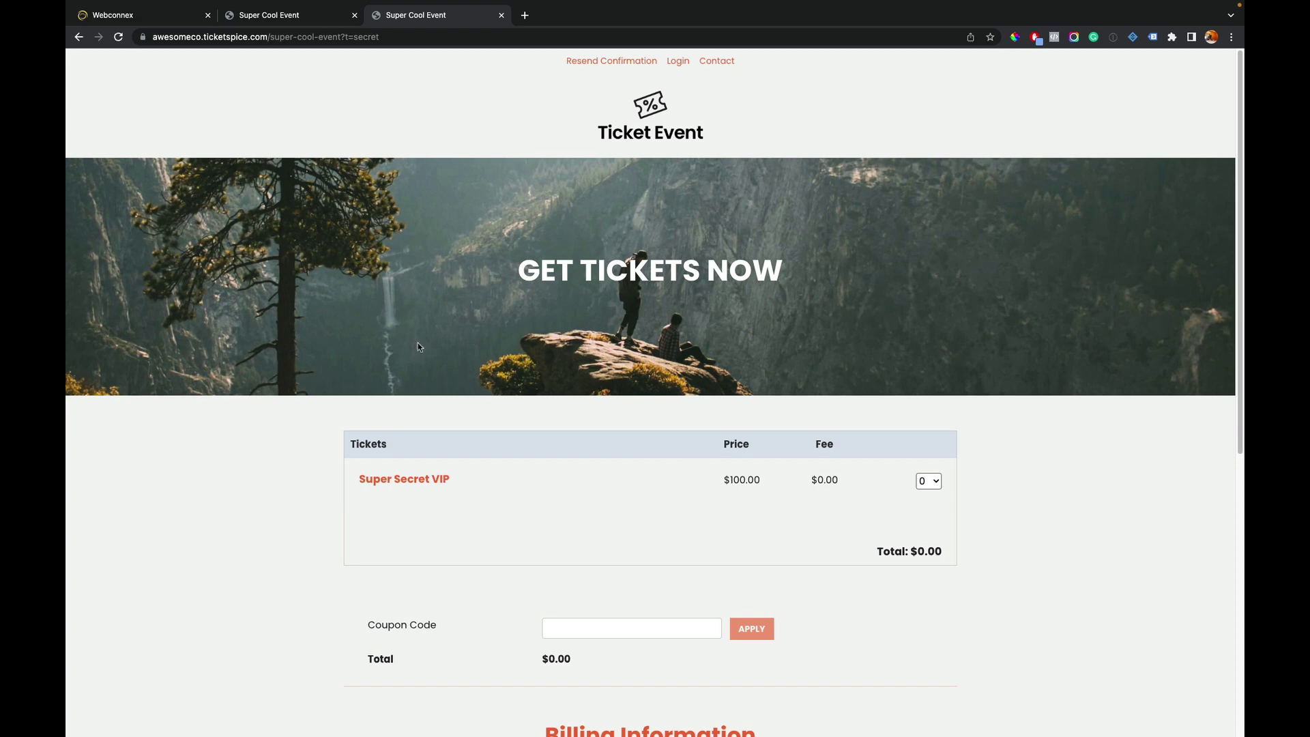
click(158, 21)
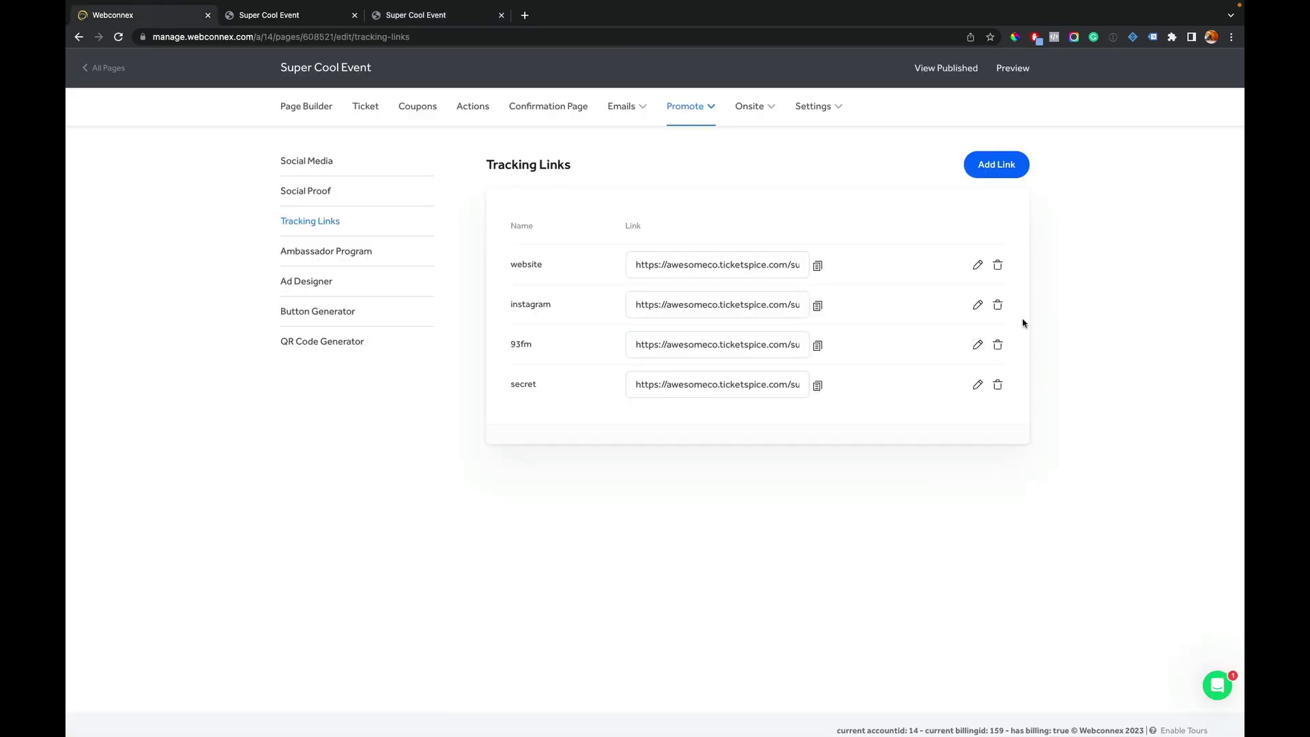